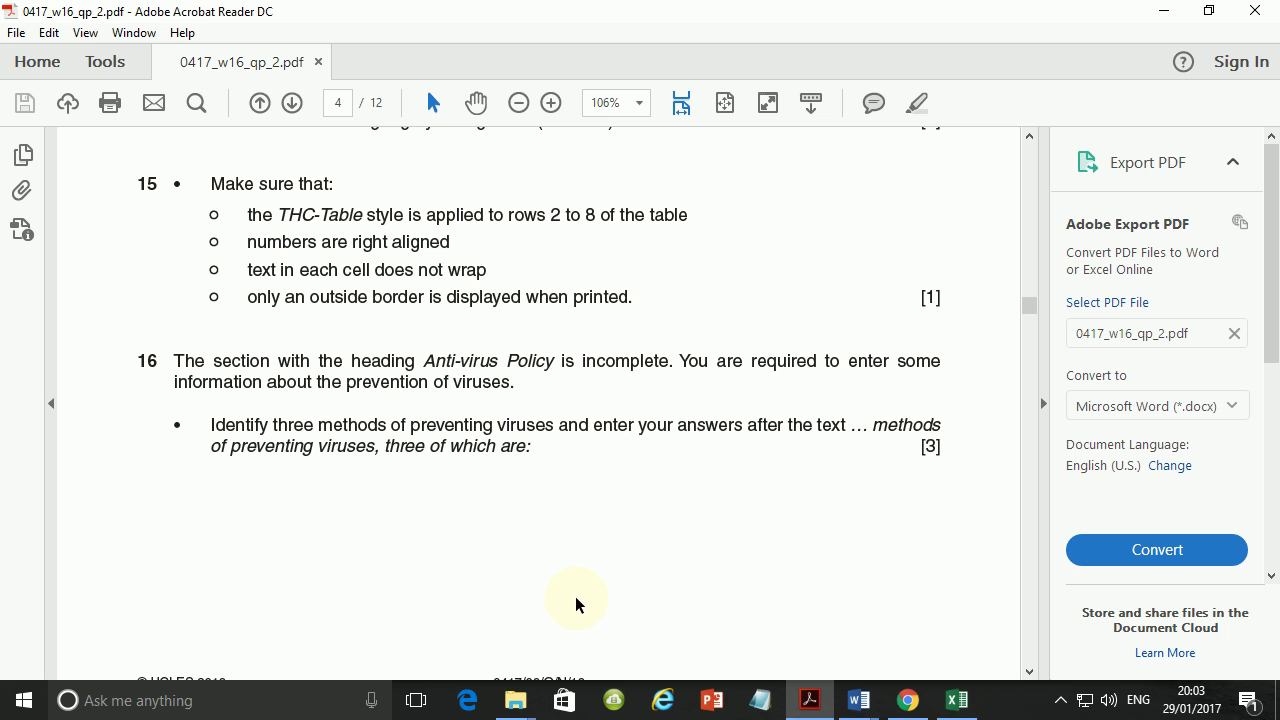
Step: Read question 16 in the exam PDF, switch to Word and locate the Anti-virus Policy section in the INDUCTION document
{"action": "scroll", "coordinate": [555, 537], "scroll_direction": "down", "scroll_amount": 3}
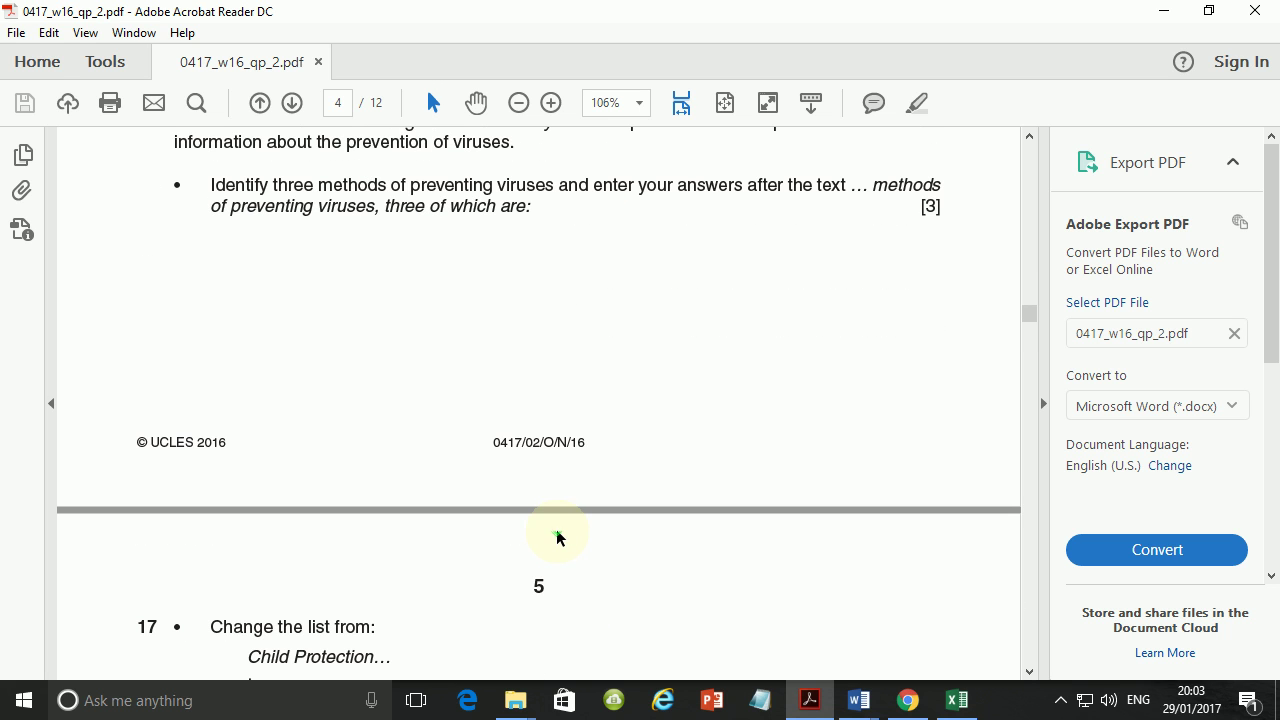
{"action": "left_click", "coordinate": [868, 705]}
{"action": "left_click", "coordinate": [886, 572]}
{"action": "scroll", "coordinate": [694, 429], "scroll_direction": "down", "scroll_amount": 7}
{"action": "scroll", "coordinate": [689, 433], "scroll_direction": "down", "scroll_amount": 1}
{"action": "scroll", "coordinate": [697, 423], "scroll_direction": "up", "scroll_amount": 1}
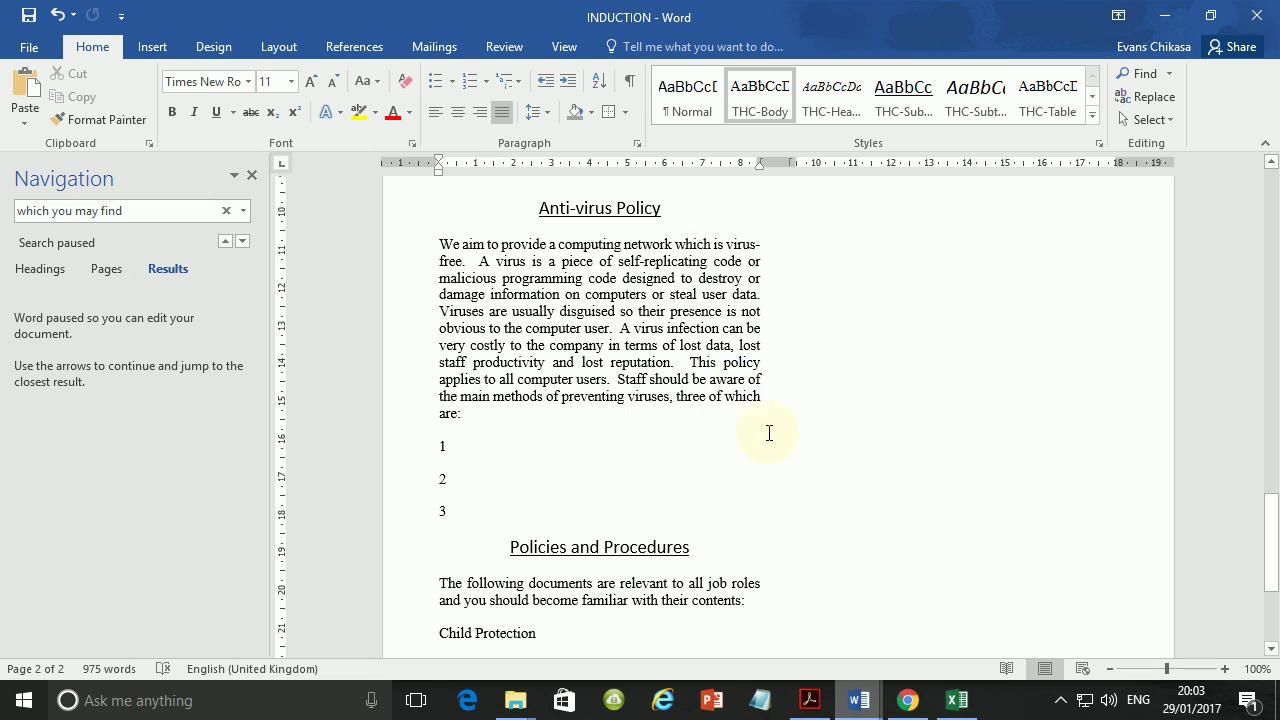
Step: Recheck question 16's wording in the PDF, return to the INDUCTION document in Word and search it for "methods of preventing"
{"action": "left_click", "coordinate": [810, 700]}
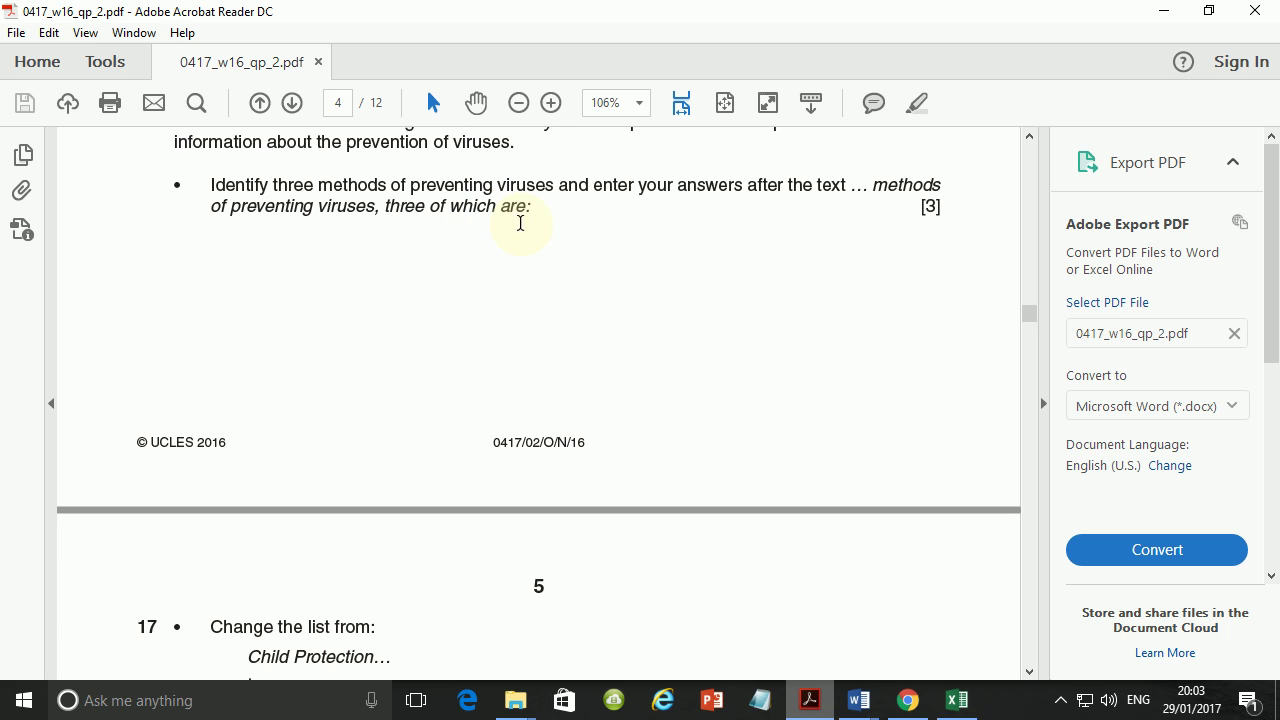
{"action": "mouse_move", "coordinate": [858, 700]}
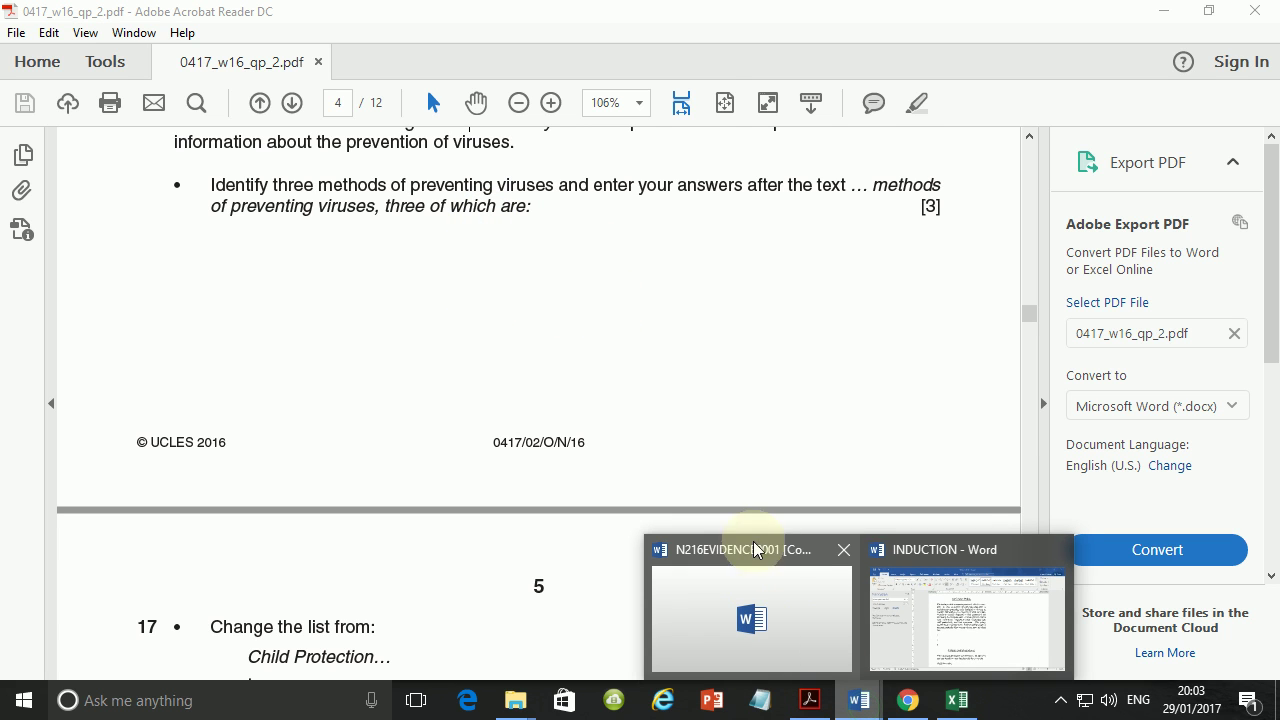
{"action": "left_click", "coordinate": [960, 634]}
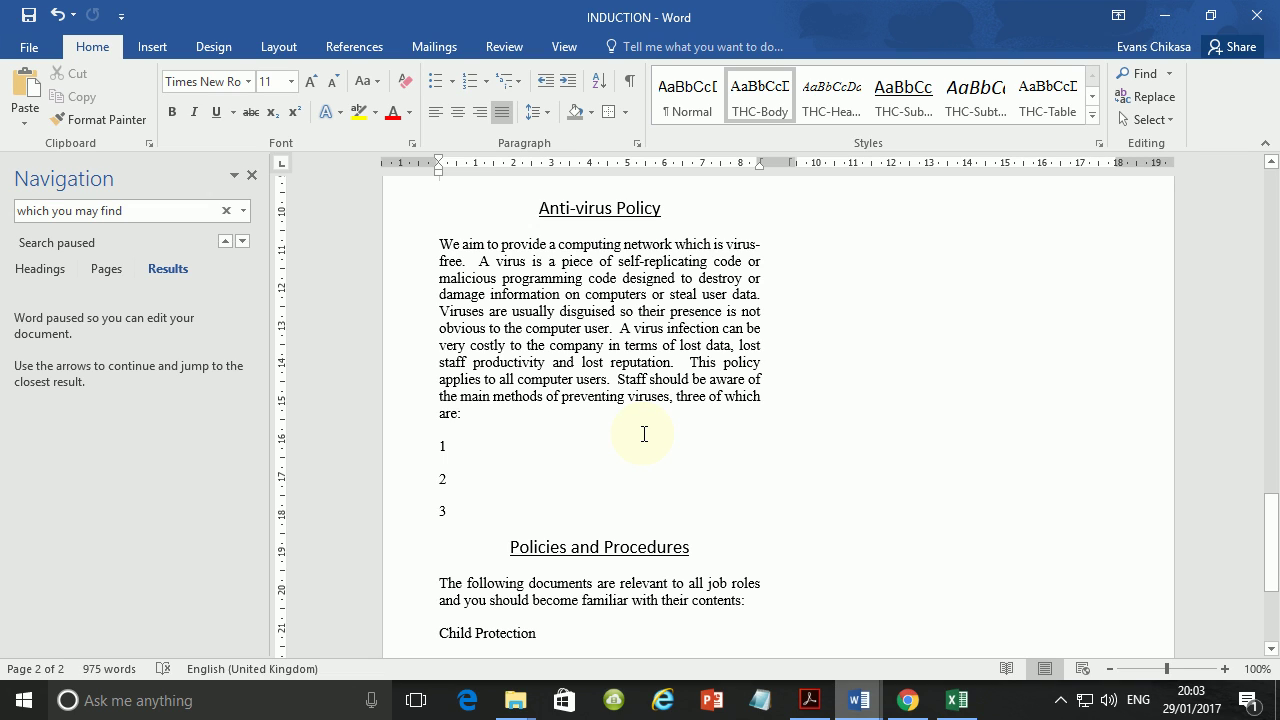
{"action": "left_click", "coordinate": [145, 213]}
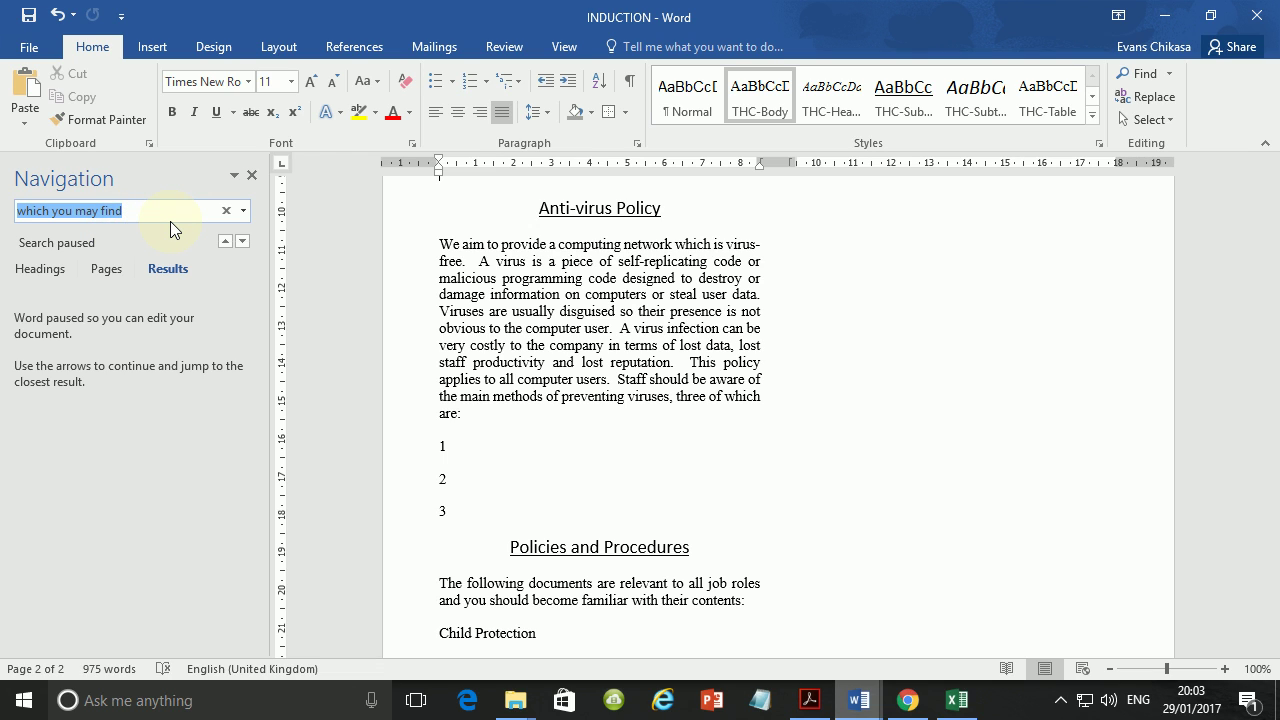
{"action": "type", "text": "methods of"}
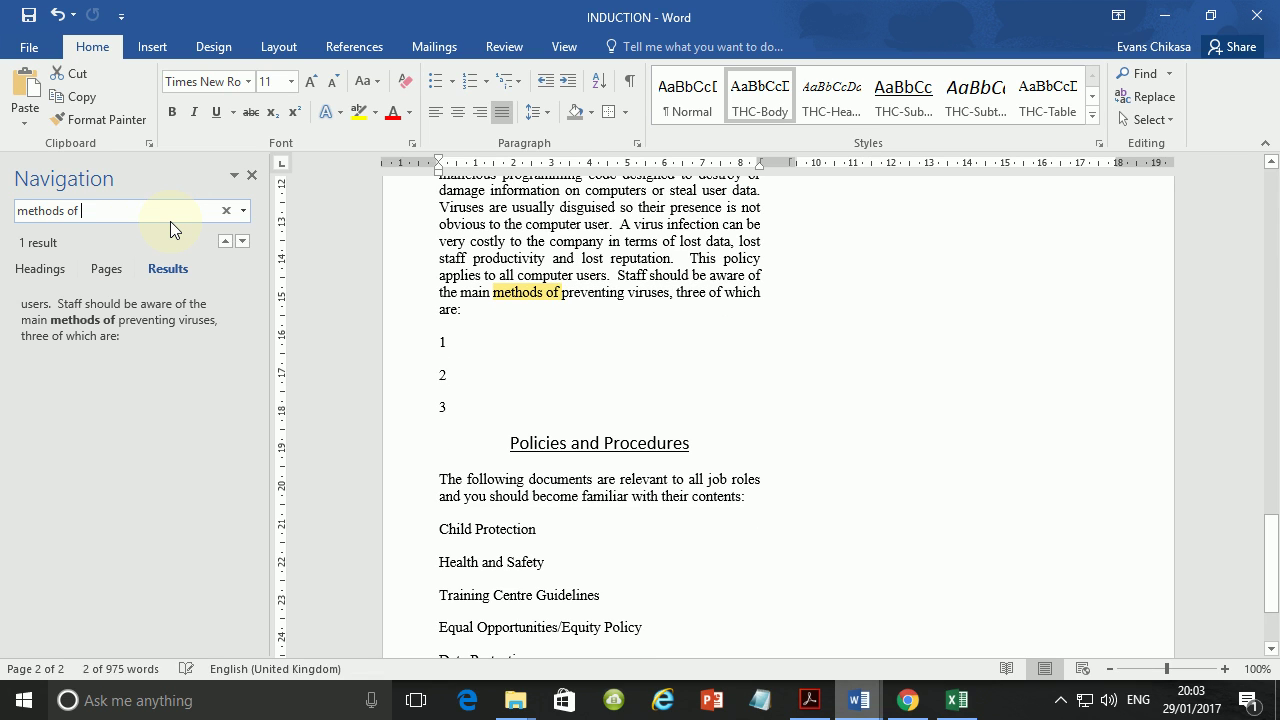
{"action": "type", "text": " preventing"}
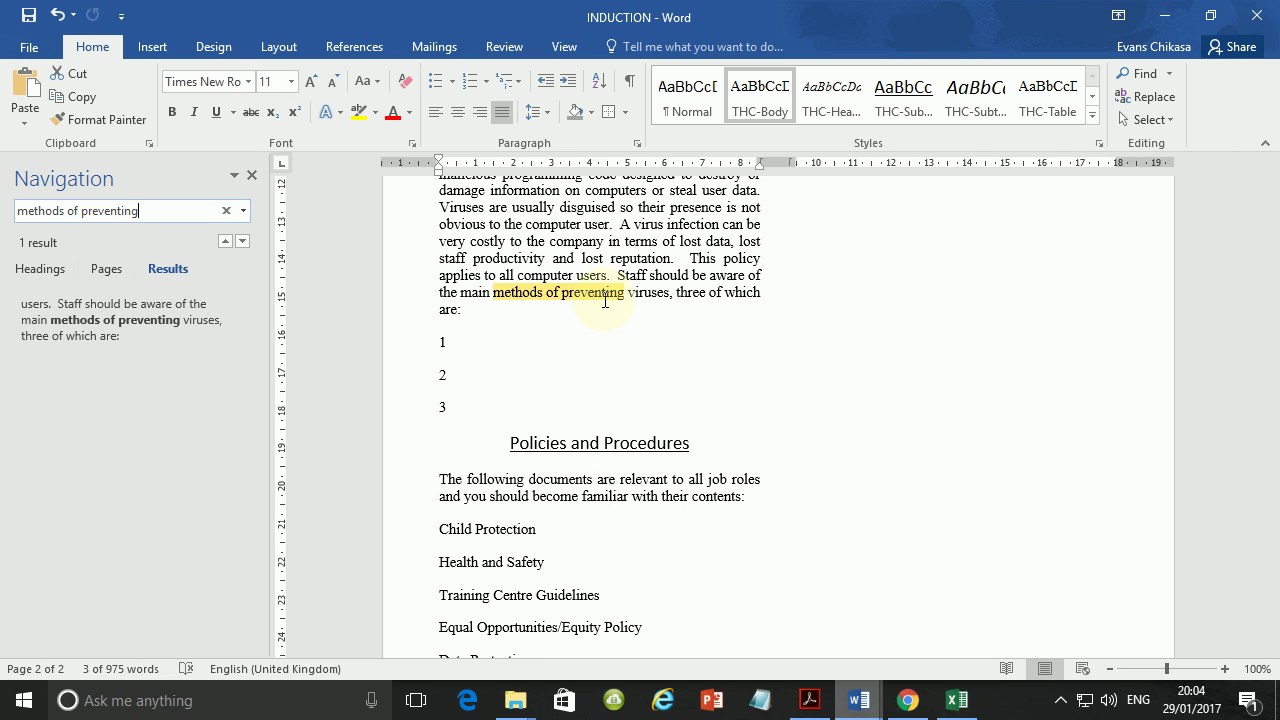
Step: Turn lines 1 and 2 under the Anti-virus Policy text into numbered items, with item 1 reading "Don't open suspicious email attachments."
{"action": "left_click", "coordinate": [473, 346]}
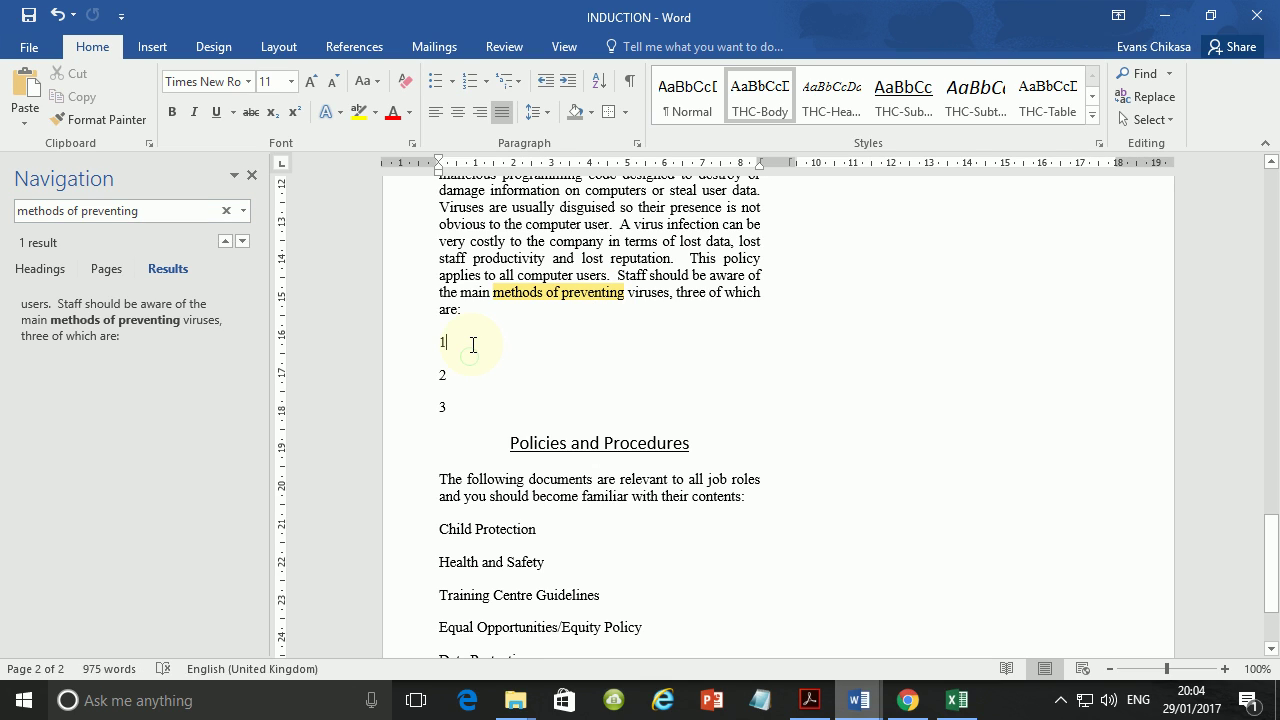
{"action": "left_click", "coordinate": [473, 345]}
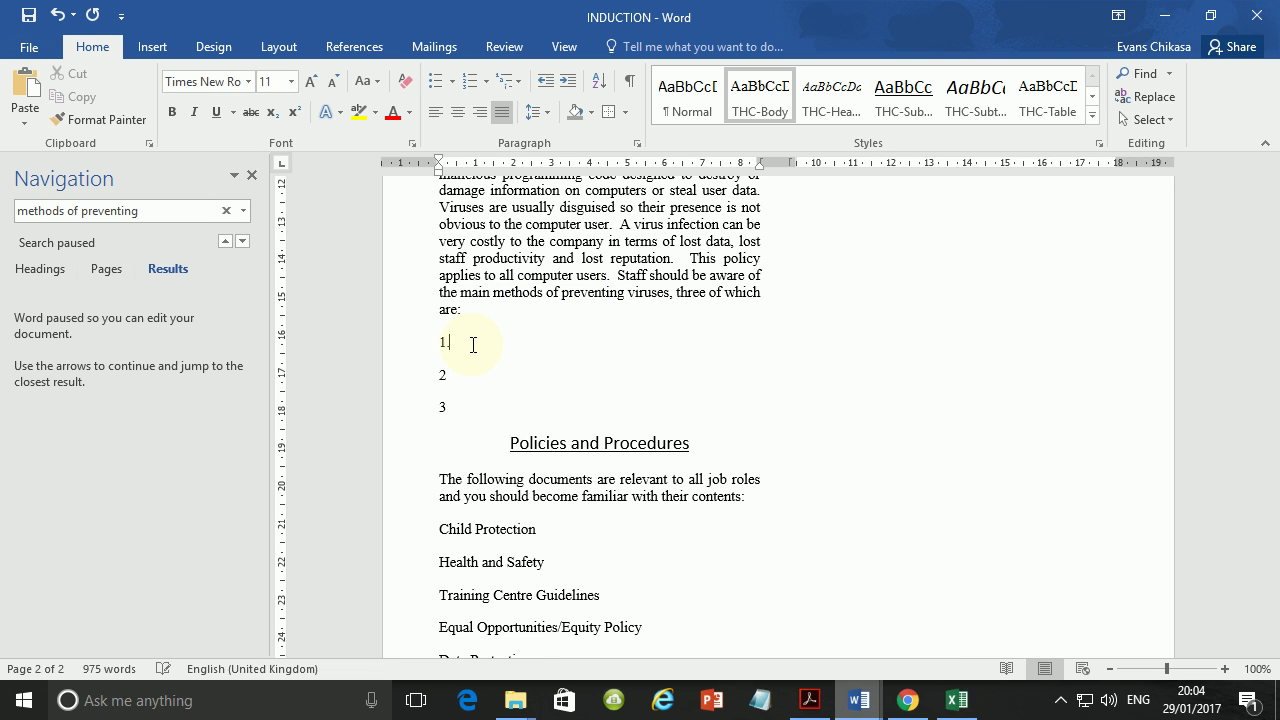
{"action": "key", "text": "Tab"}
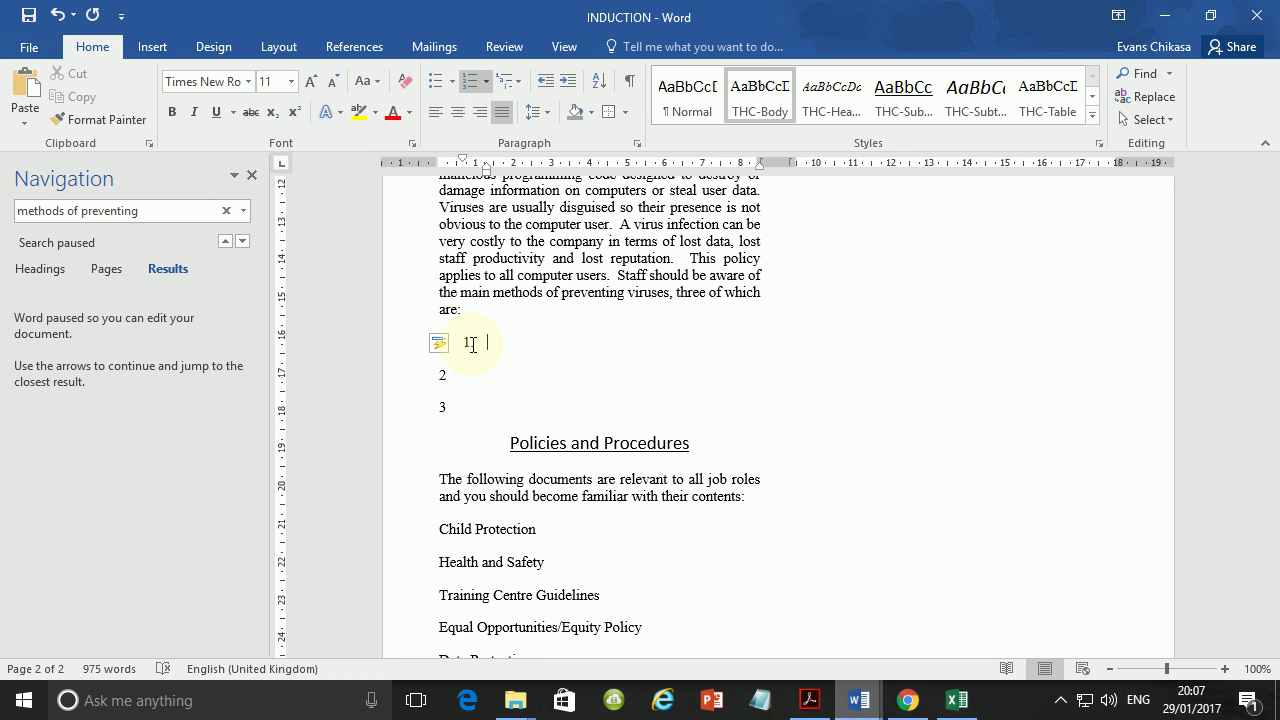
{"action": "type", "text": "Don't open suspecious email"}
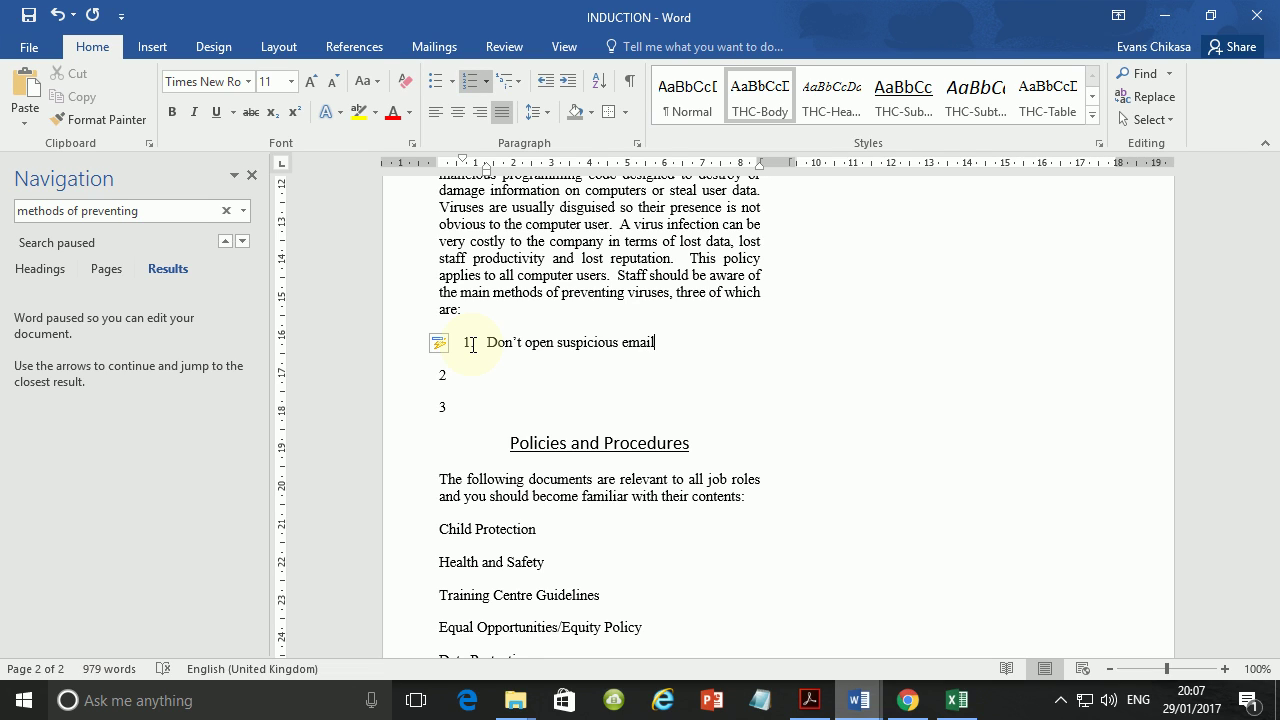
{"action": "type", "text": " attachements."}
{"action": "key", "text": "Down"}
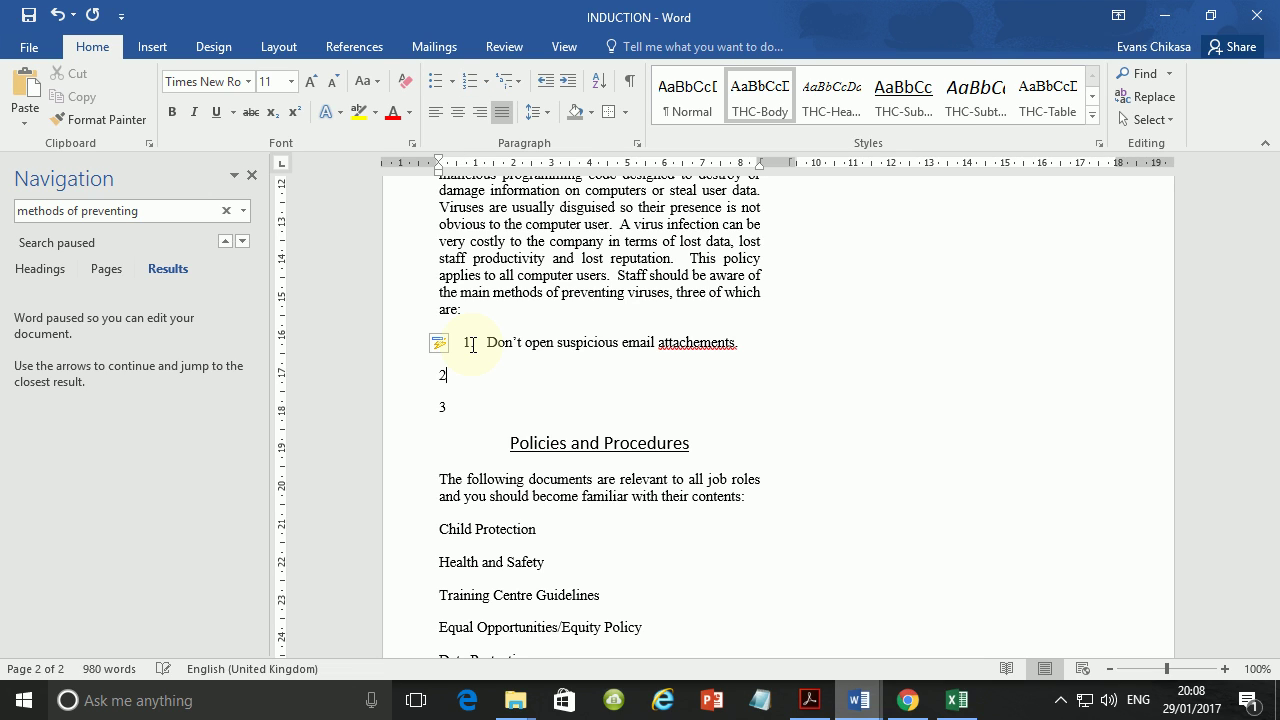
{"action": "type", "text": "."}
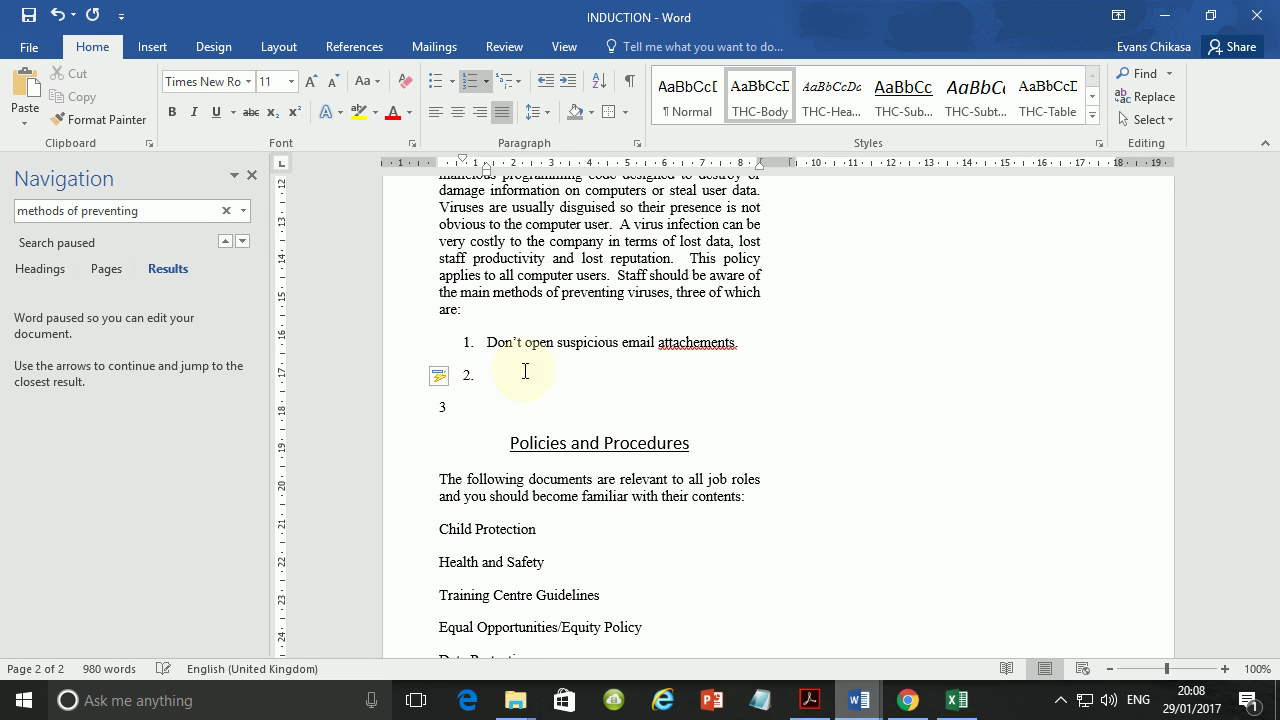
{"action": "left_click", "coordinate": [703, 342]}
{"action": "right_click", "coordinate": [735, 348]}
{"action": "left_click", "coordinate": [800, 364]}
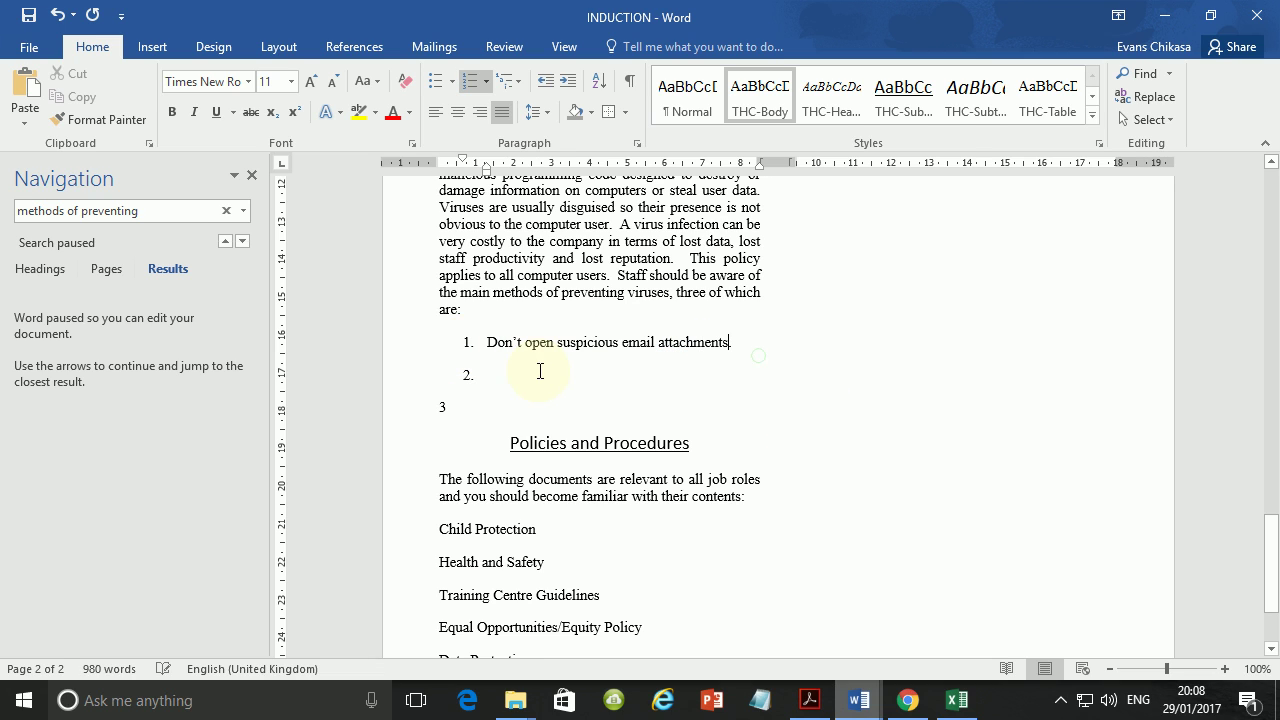
Step: Enter "Installing an updated anti-virus software" as item 2 of the virus prevention list and turn line 3 into a numbered item
{"action": "left_click", "coordinate": [489, 378]}
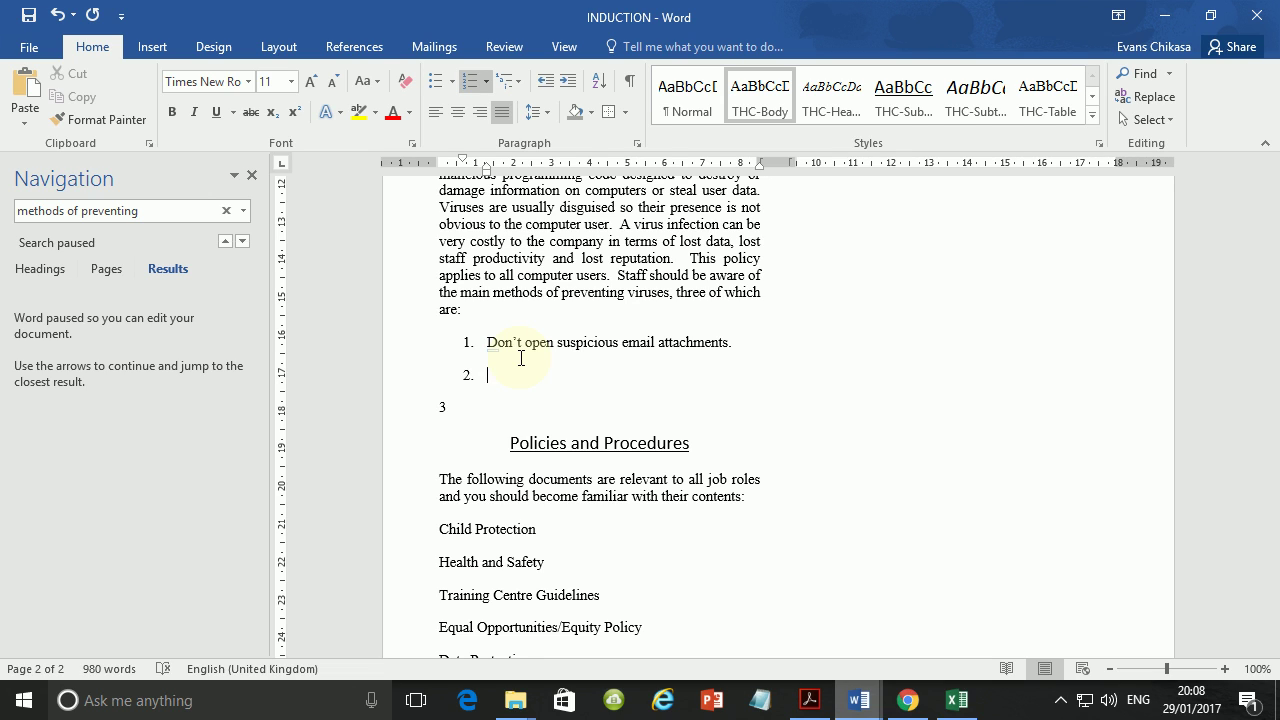
{"action": "type", "text": "Installing an updated anti-"}
{"action": "type", "text": "virus s"}
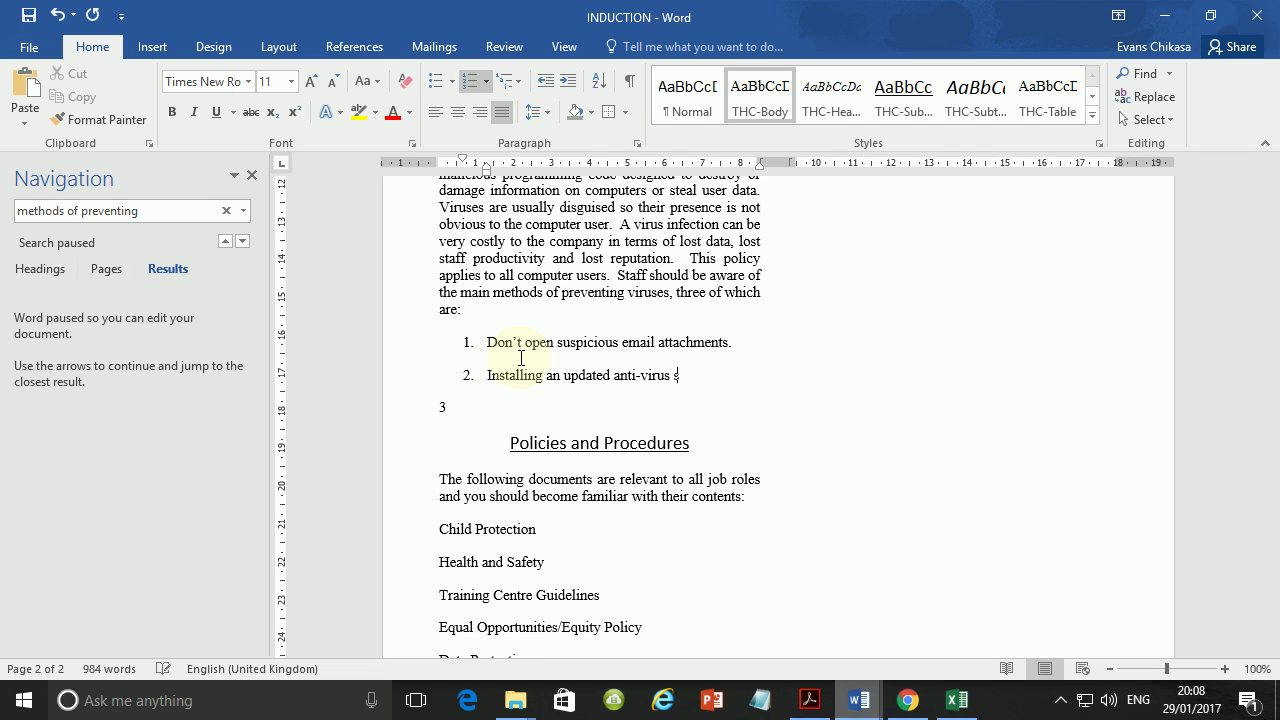
{"action": "type", "text": "oftware"}
{"action": "type", "text": "."}
{"action": "type", "text": "Shoudl"}
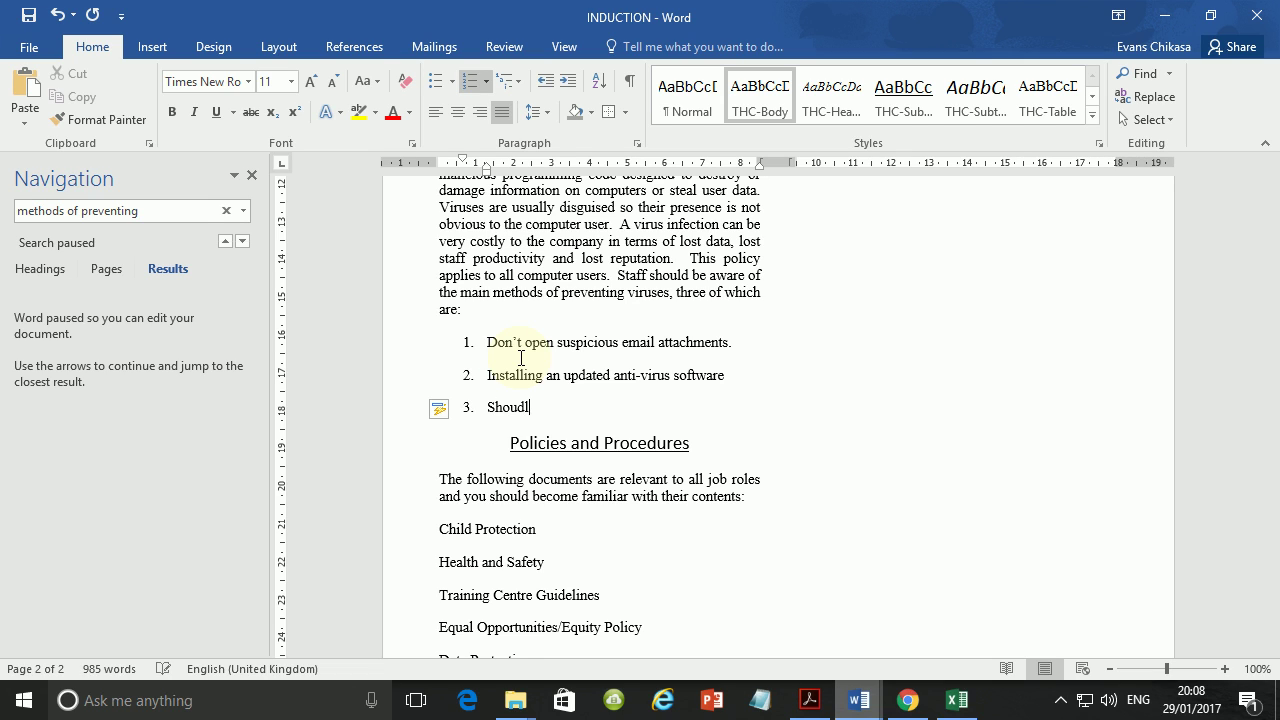
{"action": "key", "text": "BackSpace"}
{"action": "key", "text": "BackSpace"}
{"action": "key", "text": "BackSpace"}
{"action": "key", "text": "BackSpace"}
{"action": "key", "text": "BackSpace"}
{"action": "key", "text": "BackSpace"}
{"action": "type", "text": "Wo"}
{"action": "key", "text": "BackSpace"}
{"action": "key", "text": "BackSpace"}
Step: Enter "Scan all external storage/portable devices" as item 3 of the virus prevention list
{"action": "type", "text": "Scan all external stop"}
{"action": "key", "text": "BackSpace"}
{"action": "type", "text": "rage/portable devices"}
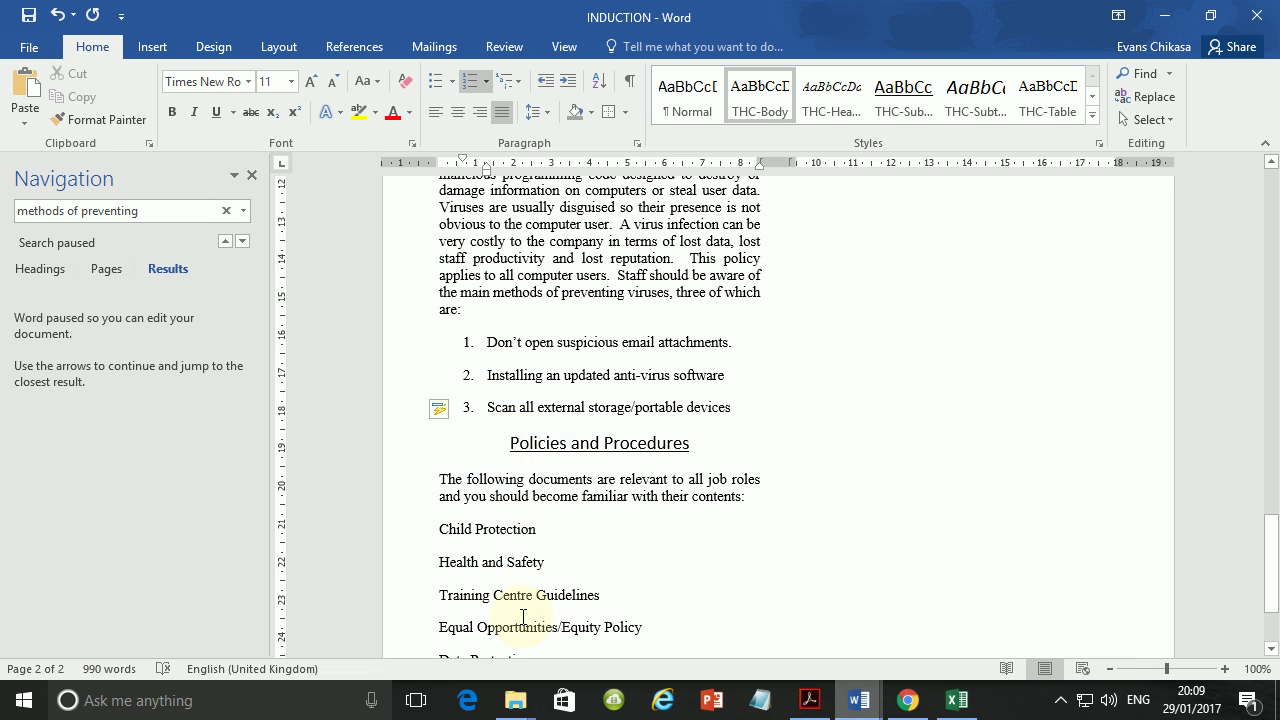
Step: Check question 17 in the PDF, then in Word make the lines from Child Protection to Confidentiality a numbered list
{"action": "left_click", "coordinate": [810, 700]}
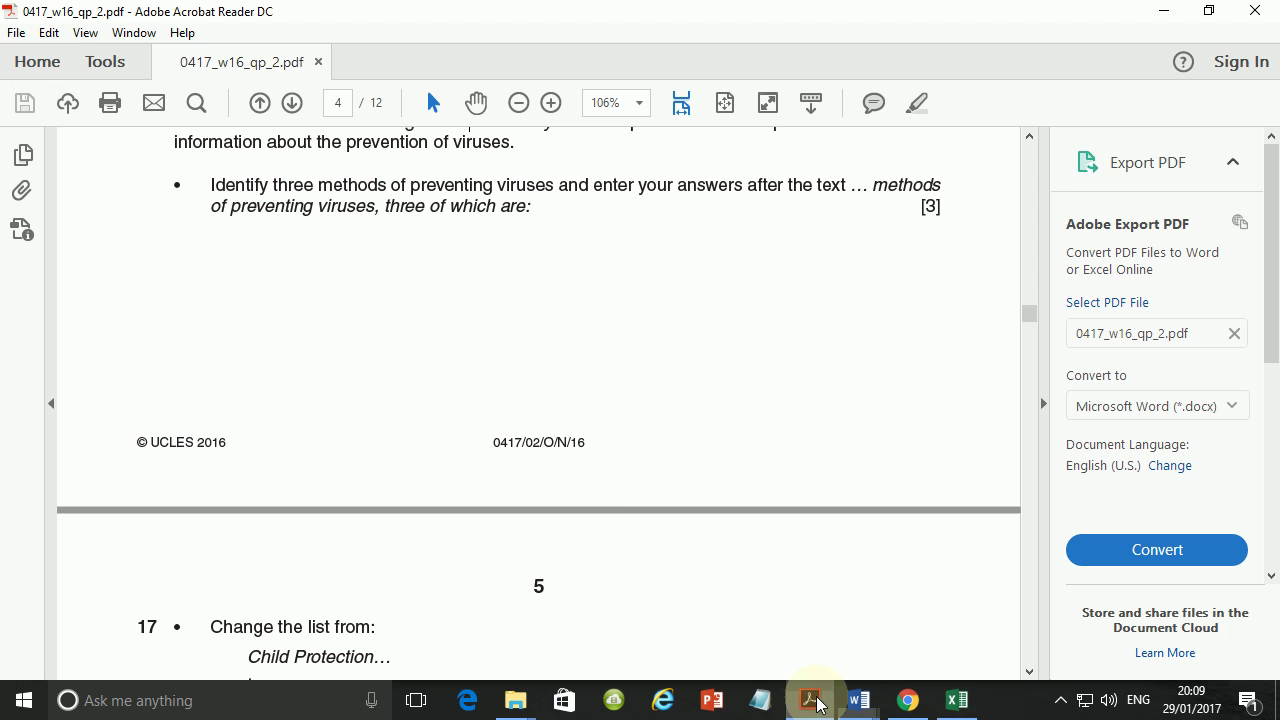
{"action": "scroll", "coordinate": [386, 463], "scroll_direction": "up", "scroll_amount": 3}
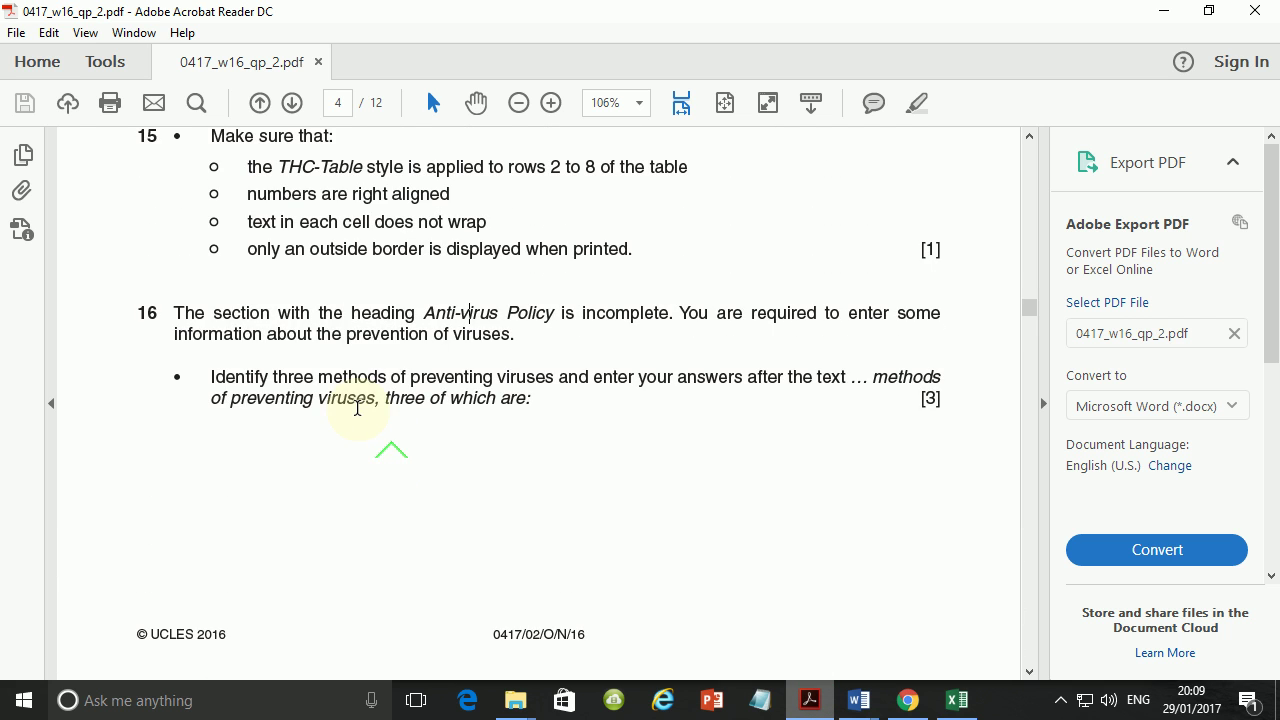
{"action": "scroll", "coordinate": [357, 410], "scroll_direction": "down", "scroll_amount": 8}
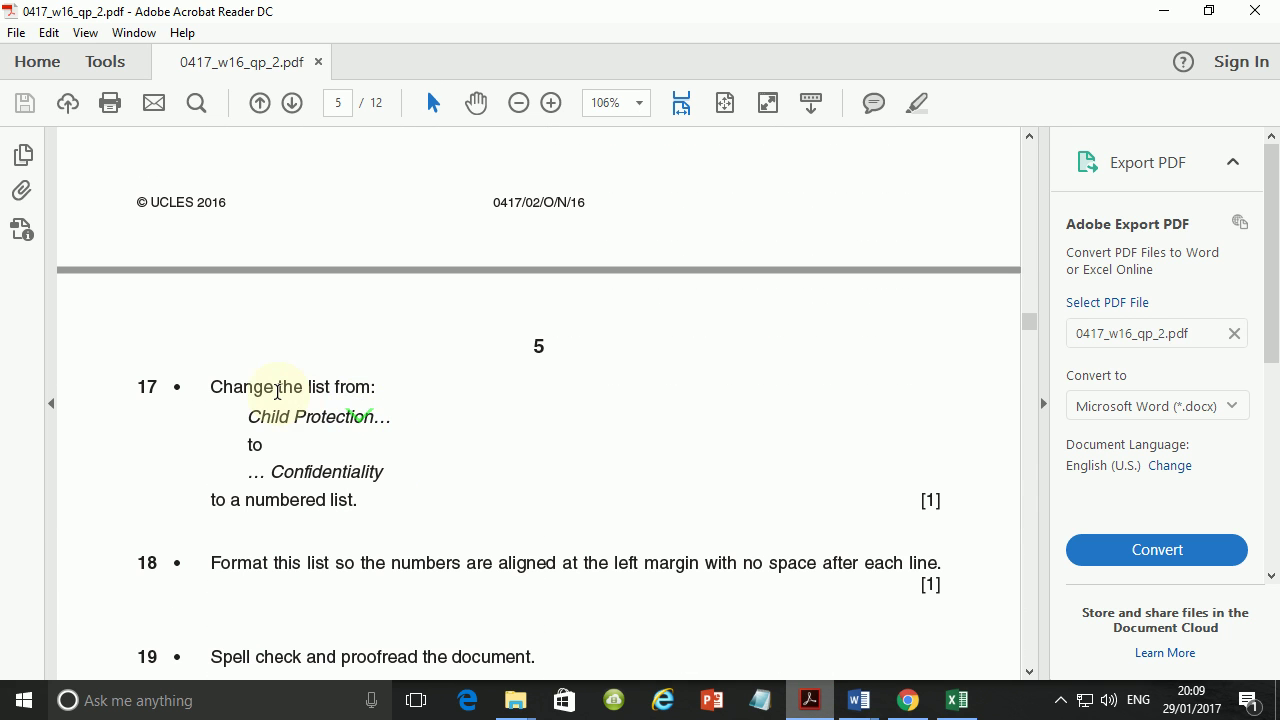
{"action": "scroll", "coordinate": [426, 431], "scroll_direction": "up", "scroll_amount": 1}
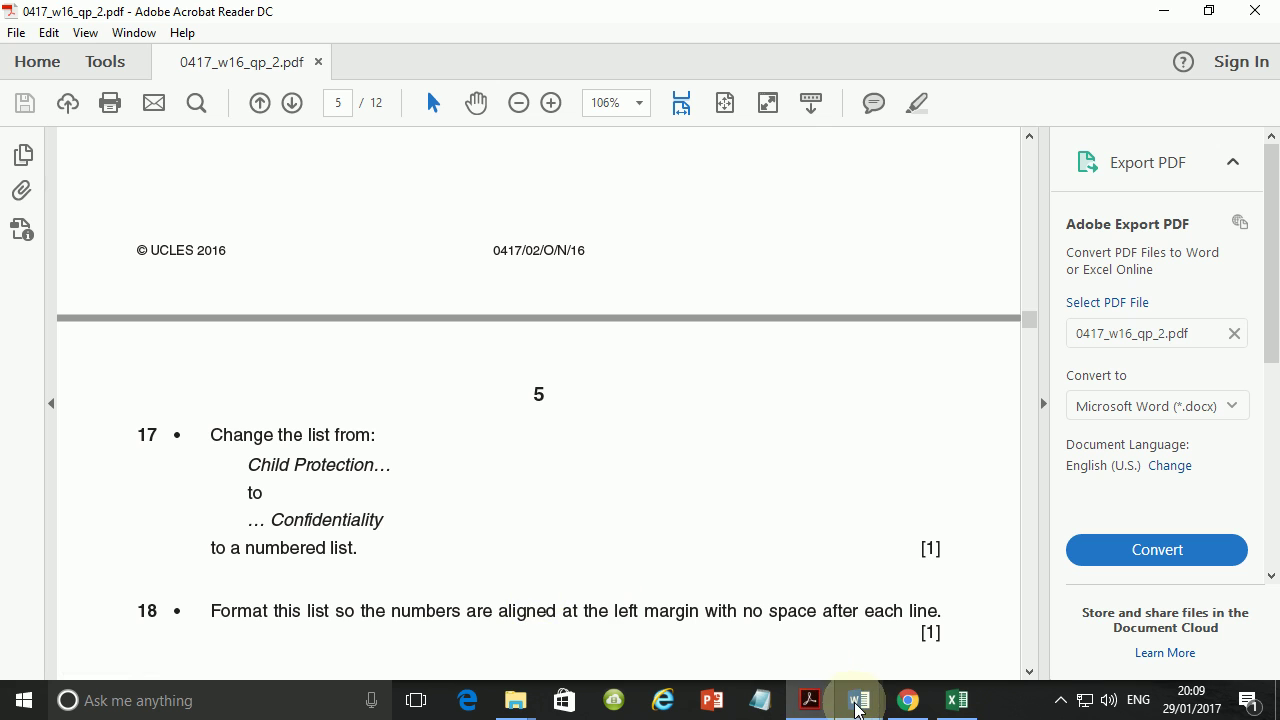
{"action": "mouse_move", "coordinate": [856, 698]}
{"action": "left_click", "coordinate": [935, 635]}
{"action": "scroll", "coordinate": [609, 540], "scroll_direction": "down", "scroll_amount": 3}
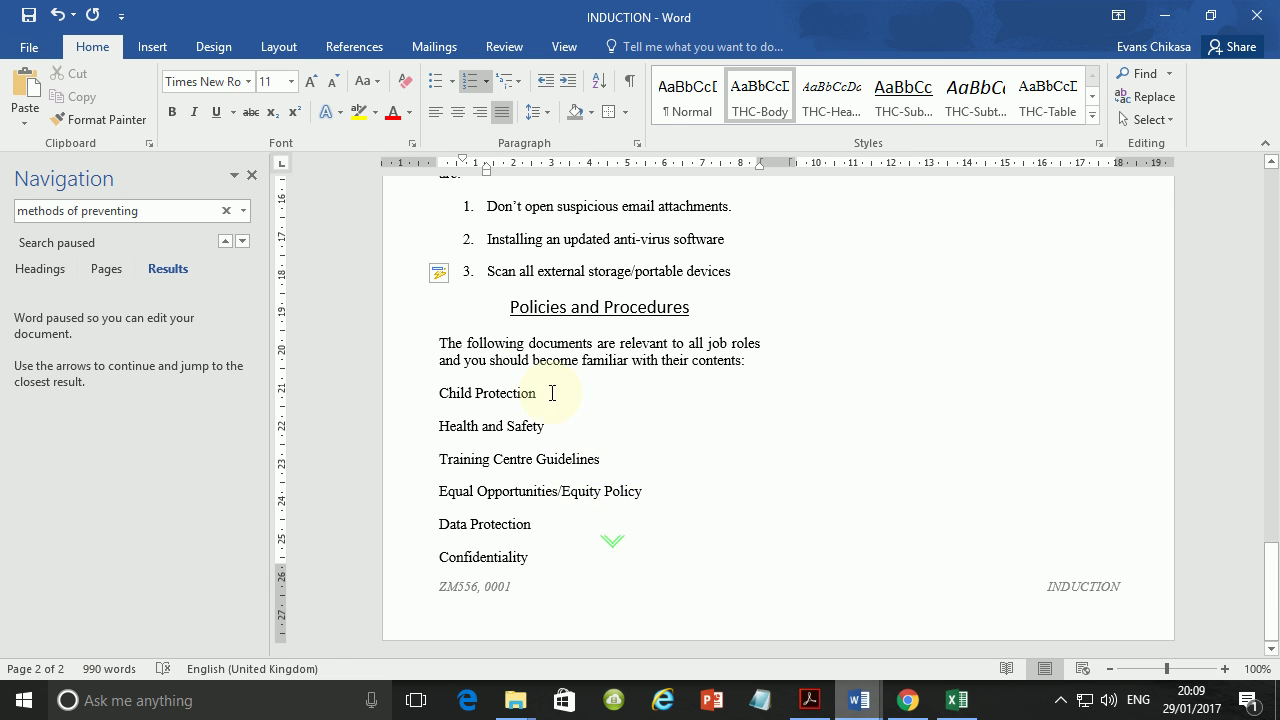
{"action": "left_click_drag", "start_coordinate": [446, 399], "coordinate": [531, 554]}
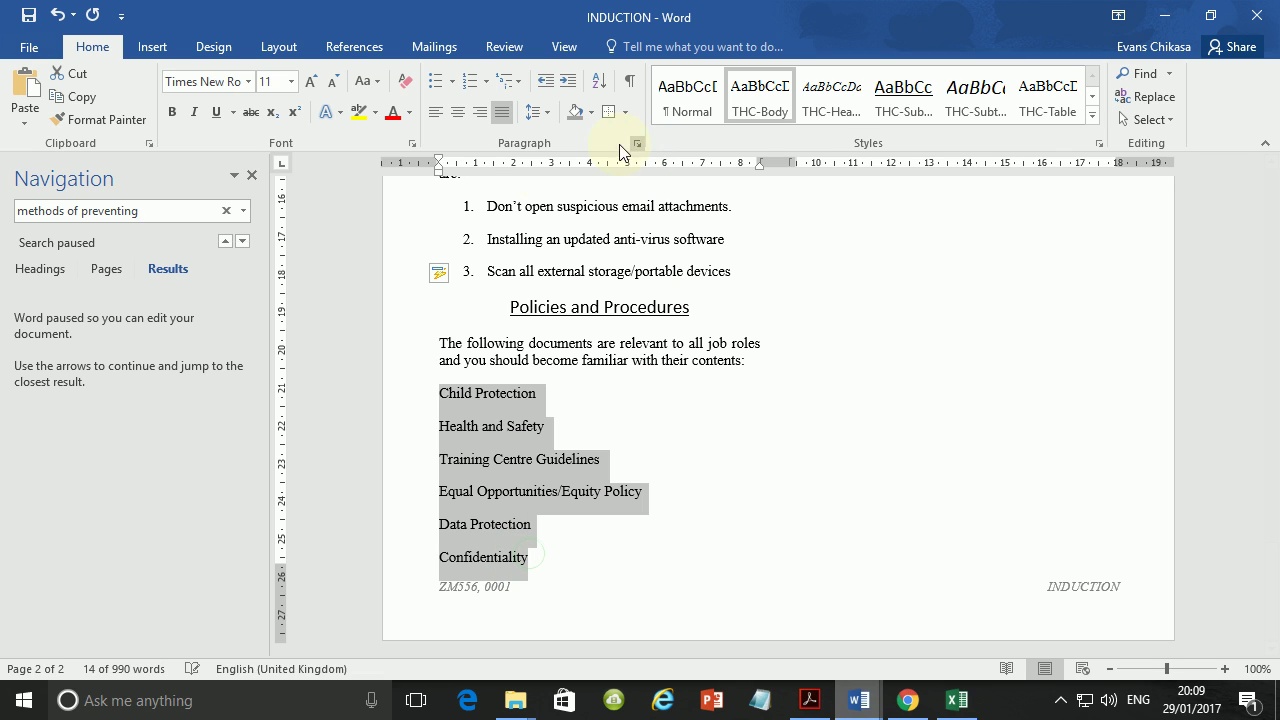
{"action": "left_click", "coordinate": [471, 83]}
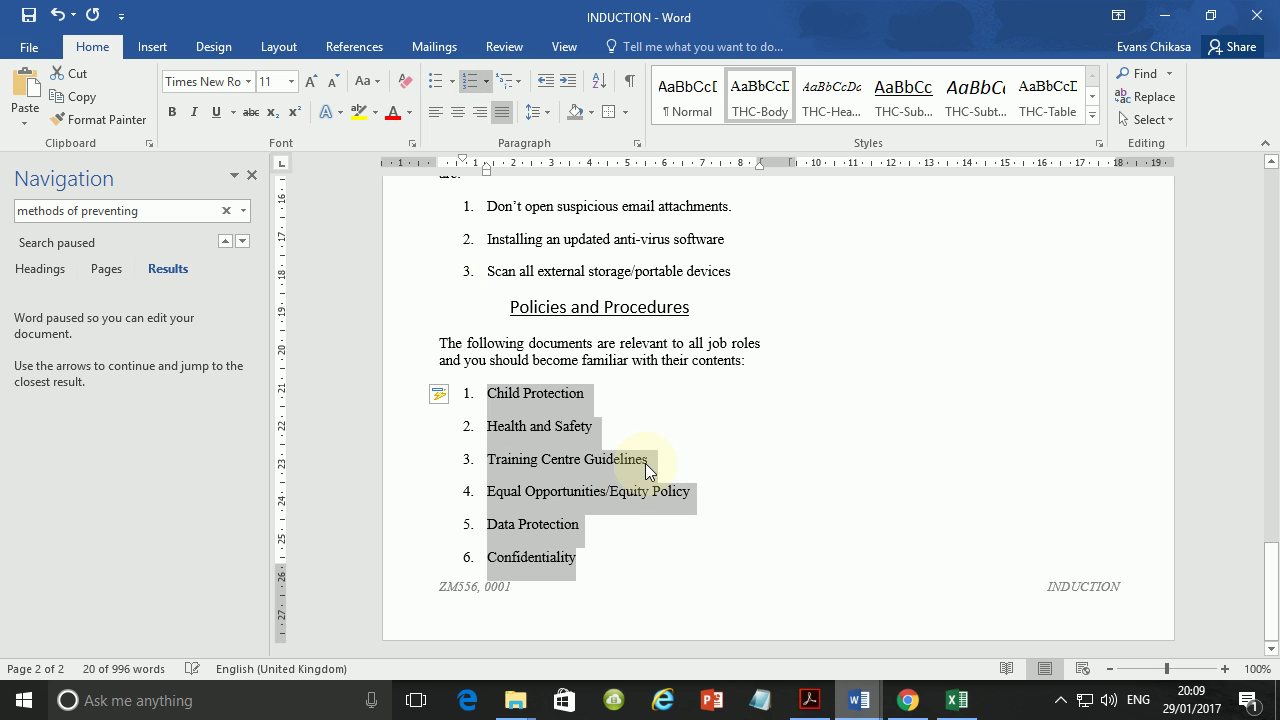
Step: Check question 18 in the PDF, then in Word set the Policies and Procedures list's spacing after paragraphs to 0 pt
{"action": "left_click", "coordinate": [810, 700]}
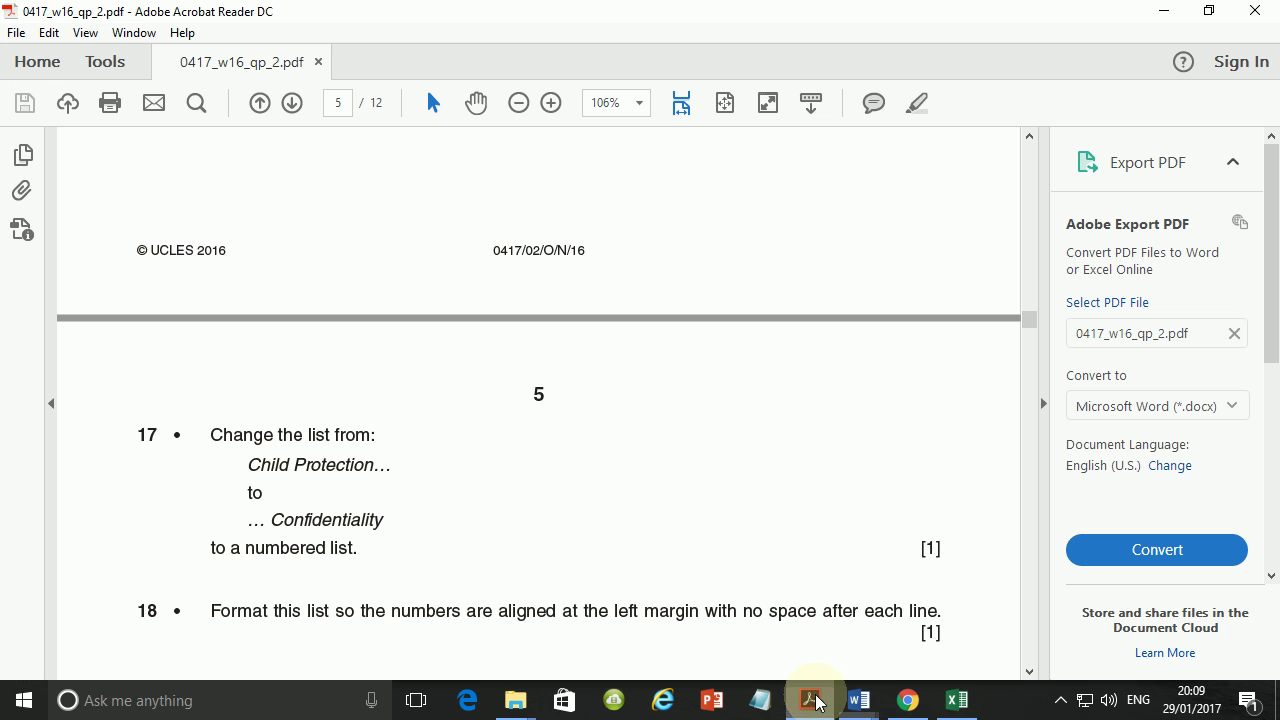
{"action": "scroll", "coordinate": [460, 448], "scroll_direction": "down", "scroll_amount": 4}
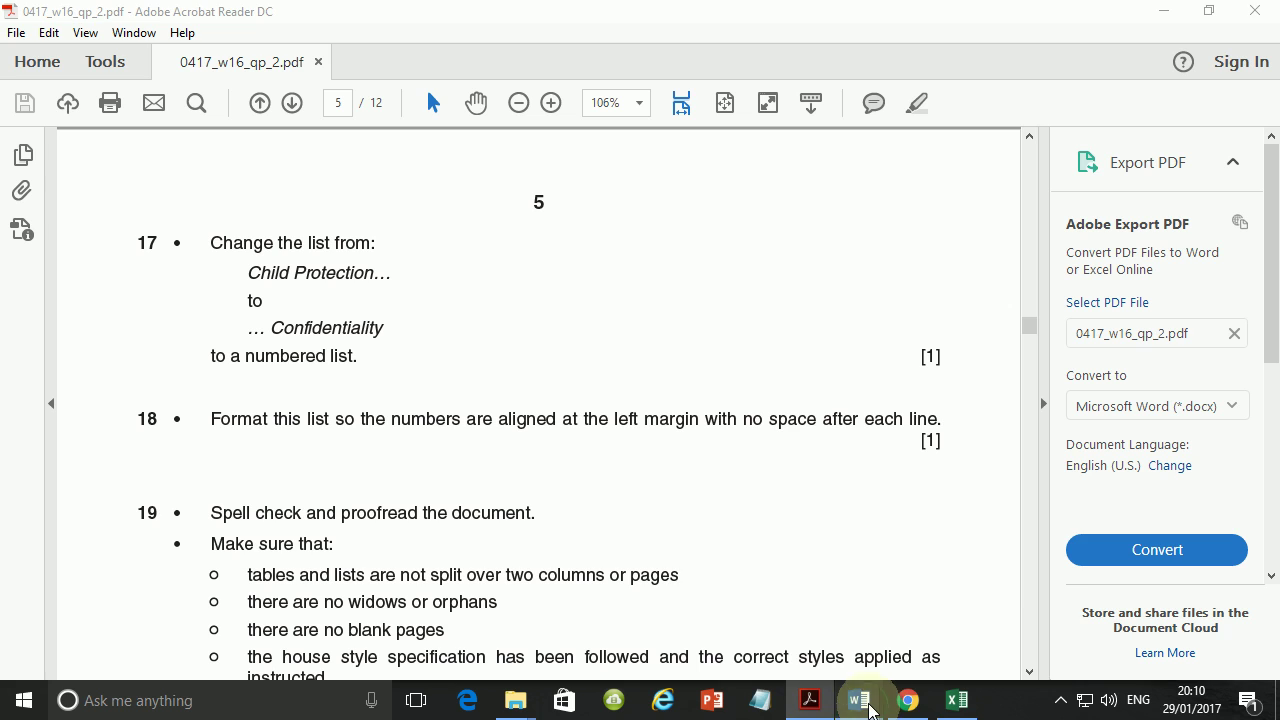
{"action": "mouse_move", "coordinate": [858, 700]}
{"action": "left_click", "coordinate": [936, 640]}
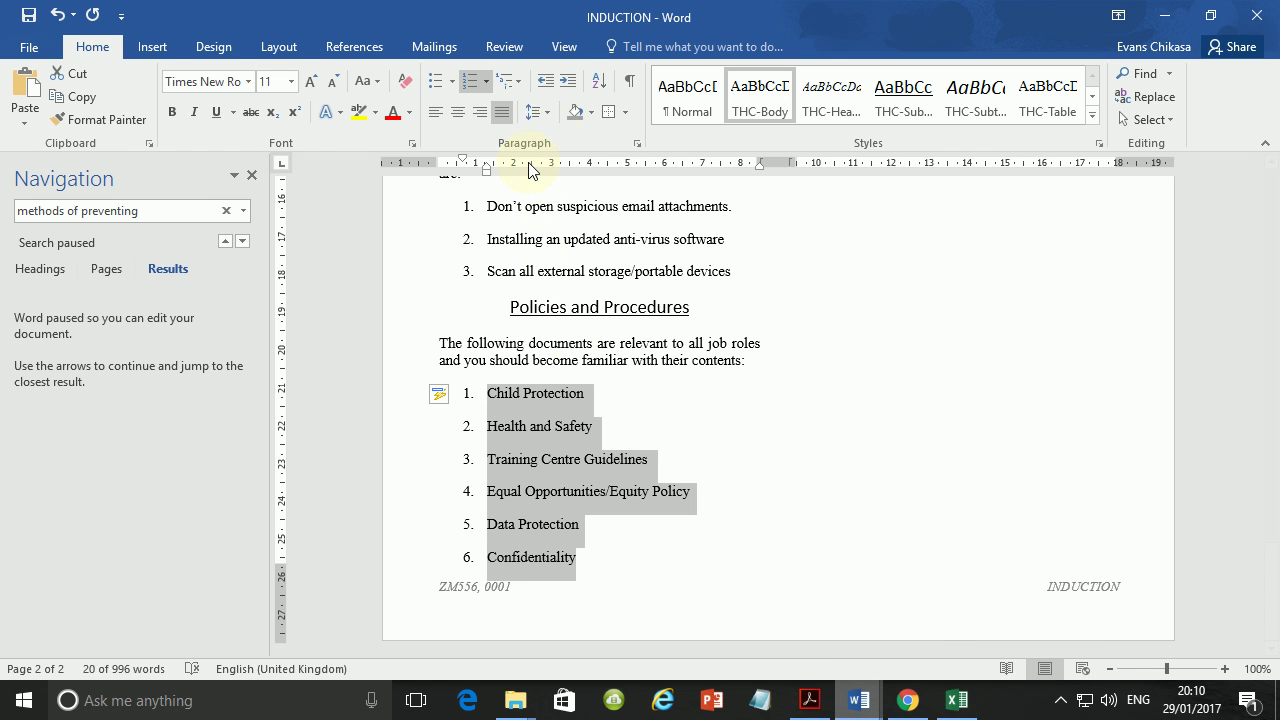
{"action": "left_click", "coordinate": [636, 143]}
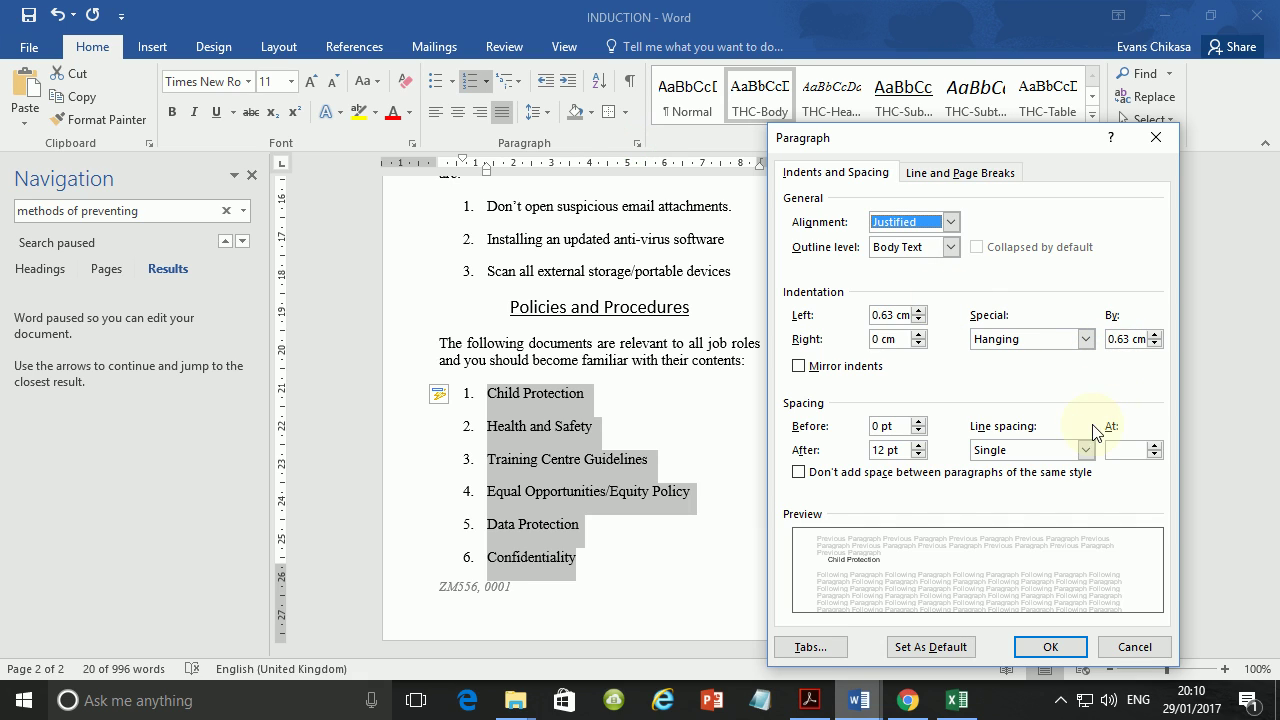
{"action": "left_click", "coordinate": [918, 456]}
{"action": "left_click", "coordinate": [918, 456]}
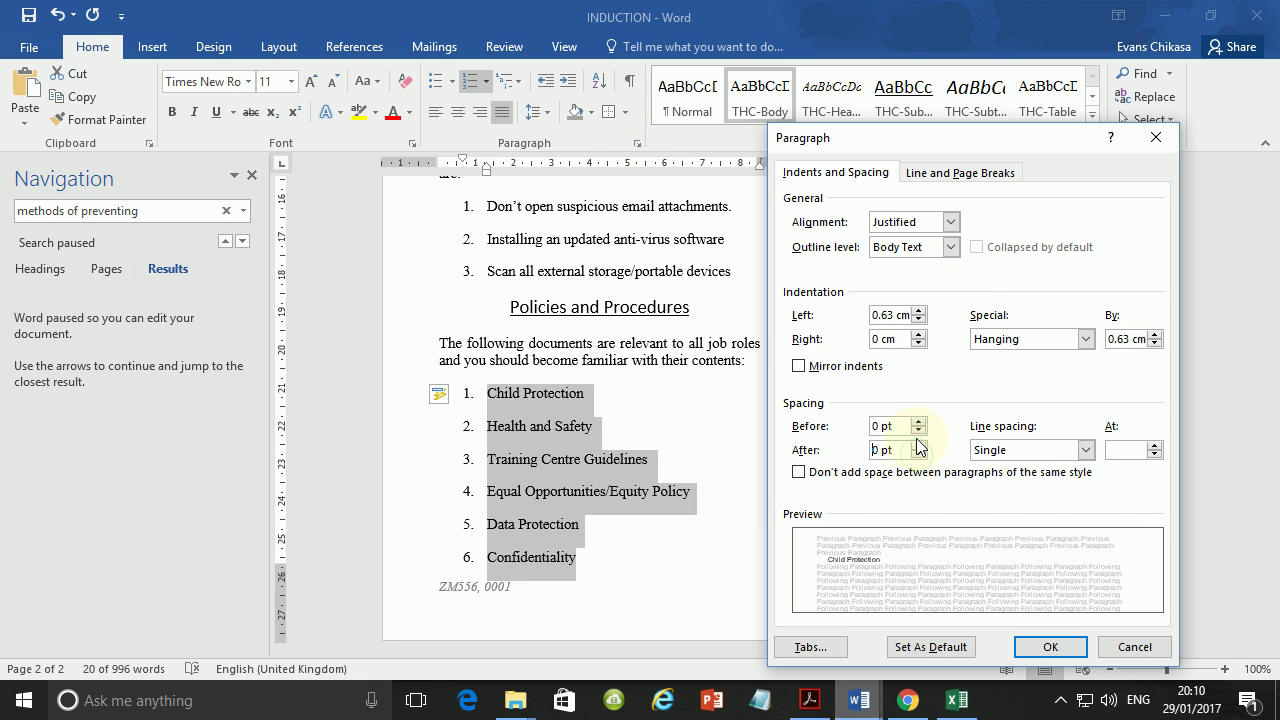
{"action": "left_click", "coordinate": [1050, 647]}
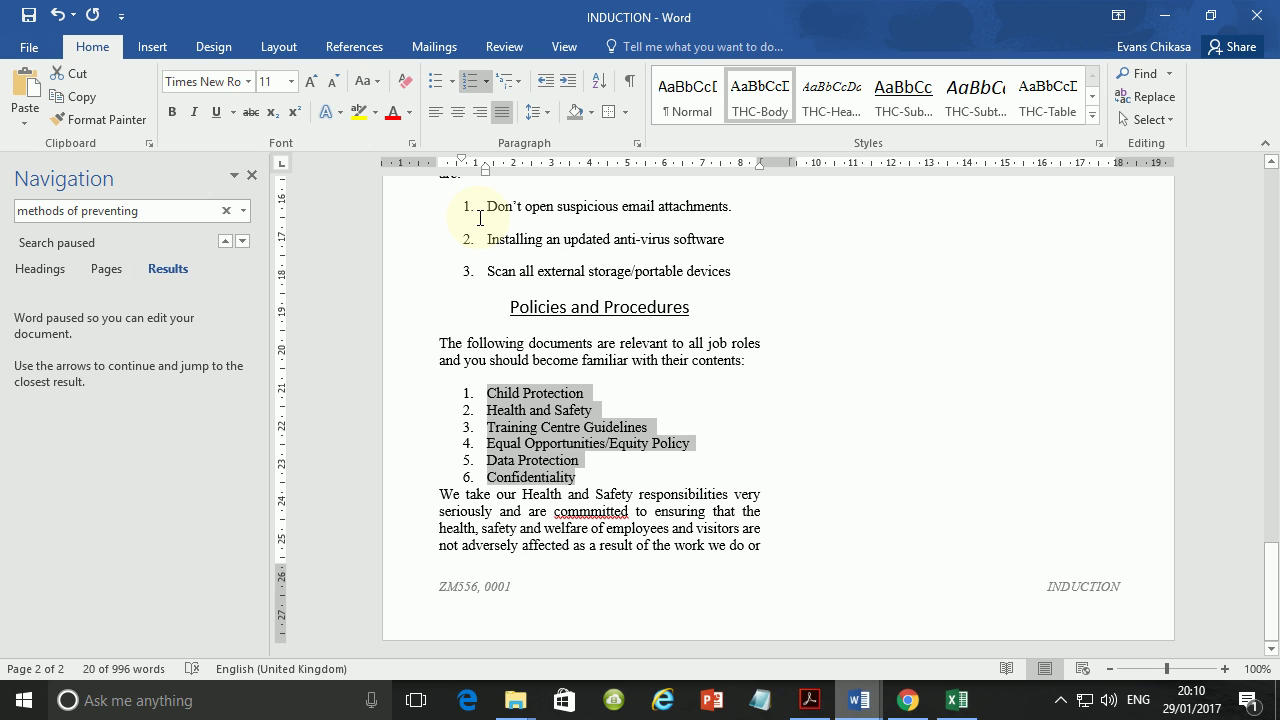
Step: Recheck question 18's list formatting requirements in the exam PDF and return to the INDUCTION document in Word
{"action": "key", "text": "alt+Tab"}
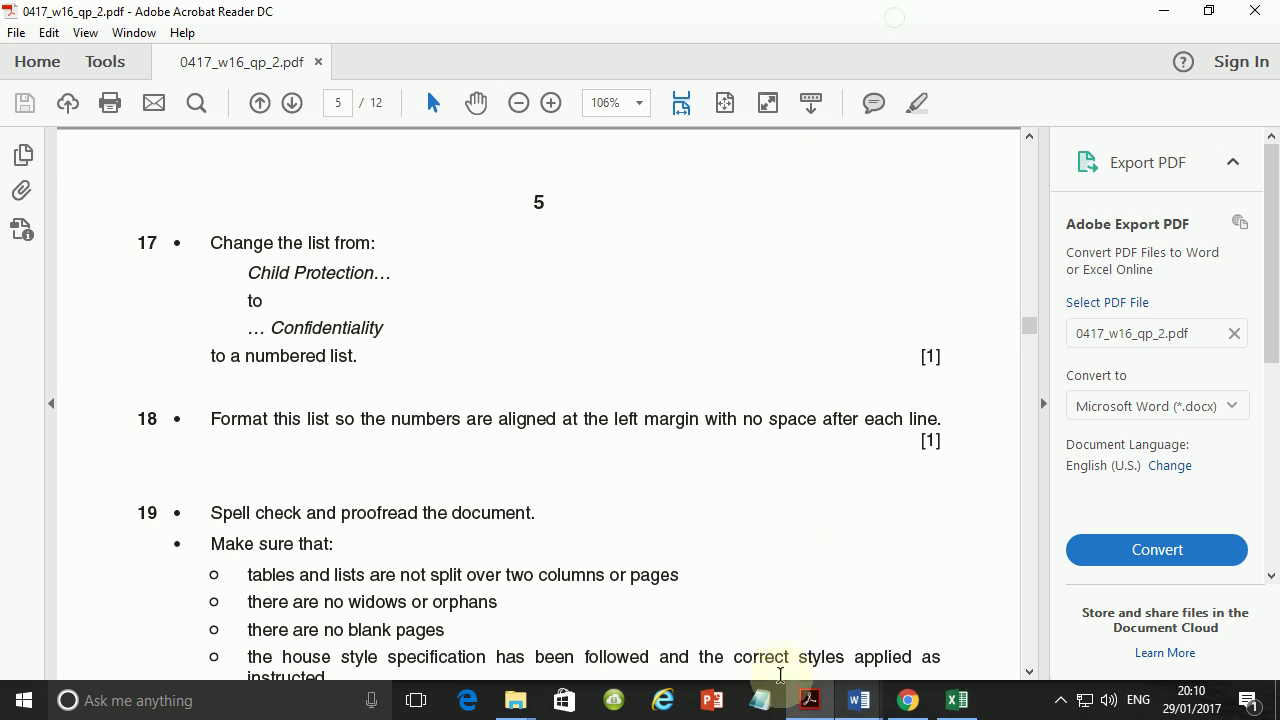
{"action": "mouse_move", "coordinate": [857, 710]}
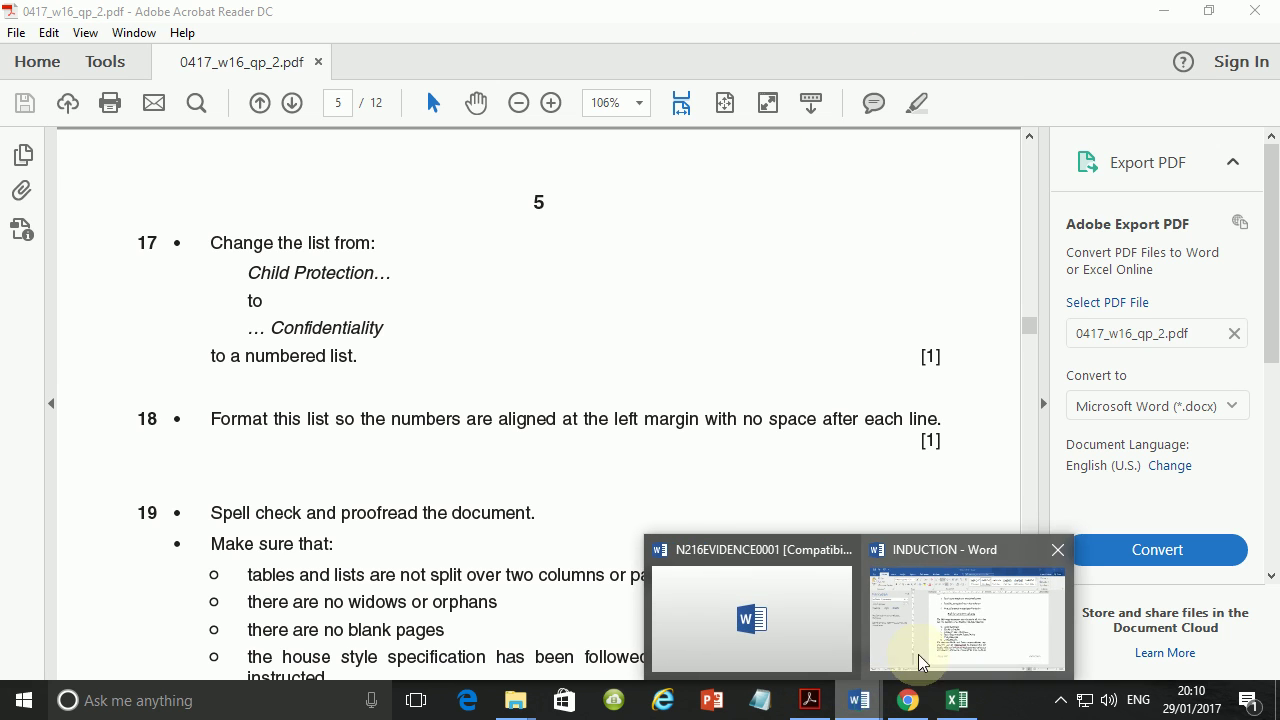
{"action": "left_click", "coordinate": [965, 625]}
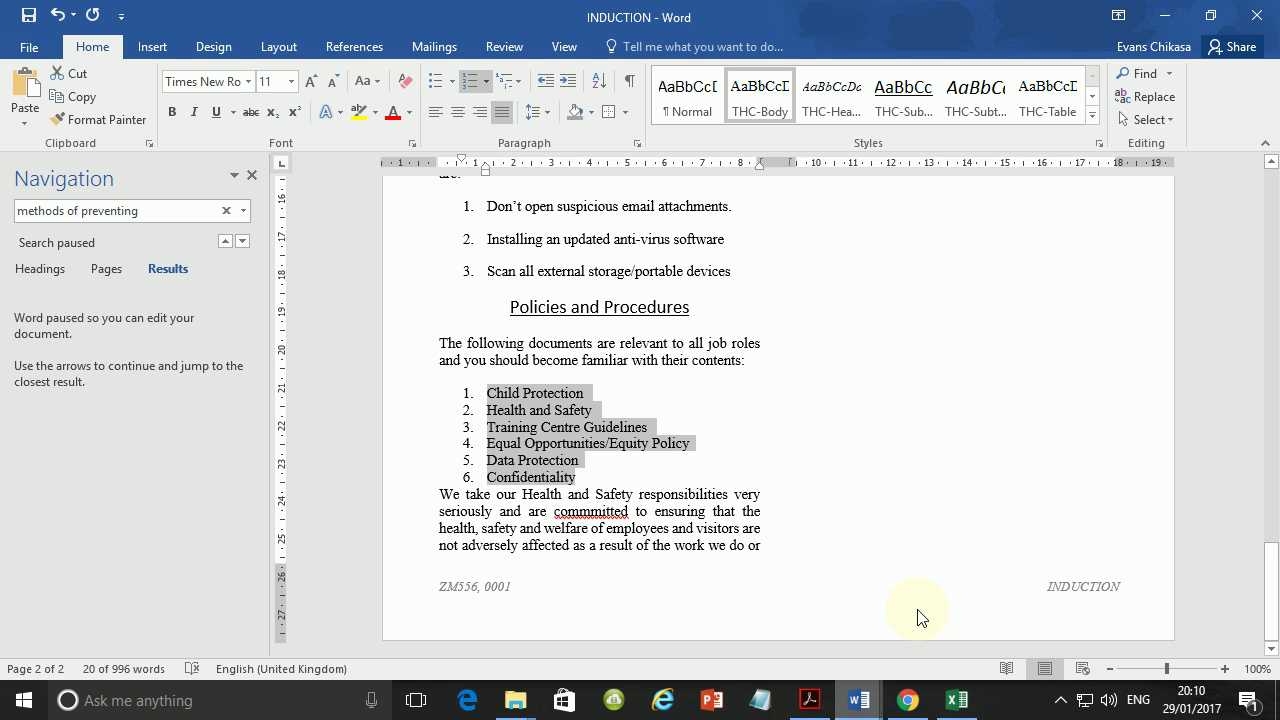
{"action": "key", "text": "Delete"}
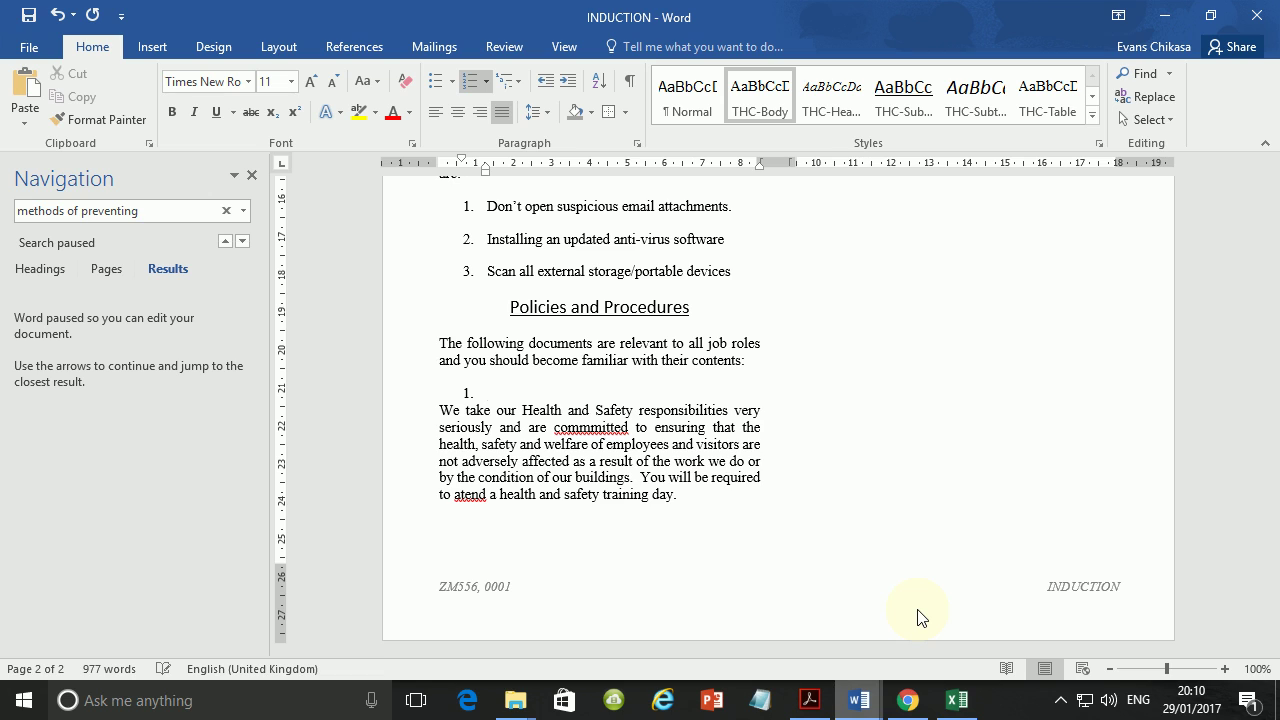
{"action": "key", "text": "ctrl+z"}
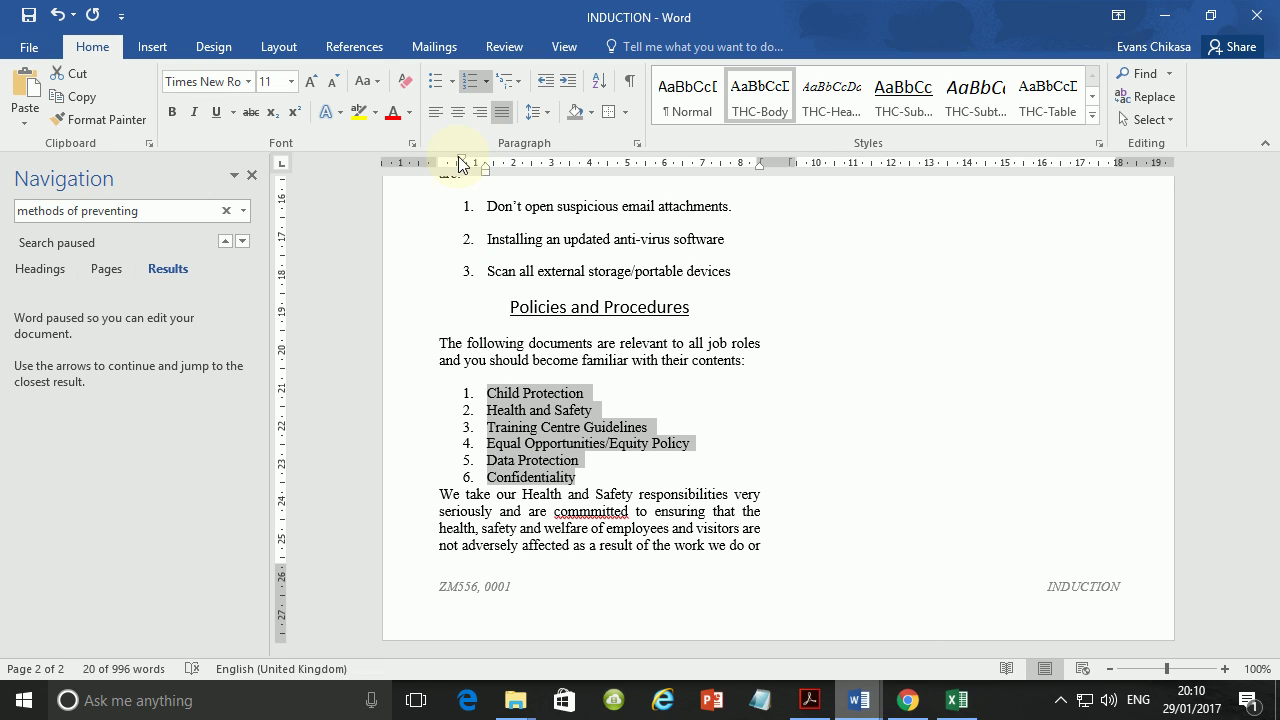
{"action": "mouse_move", "coordinate": [459, 158]}
{"action": "left_mouse_down"}
{"action": "mouse_move", "coordinate": [439, 155]}
{"action": "mouse_move", "coordinate": [486, 172]}
{"action": "left_mouse_up"}
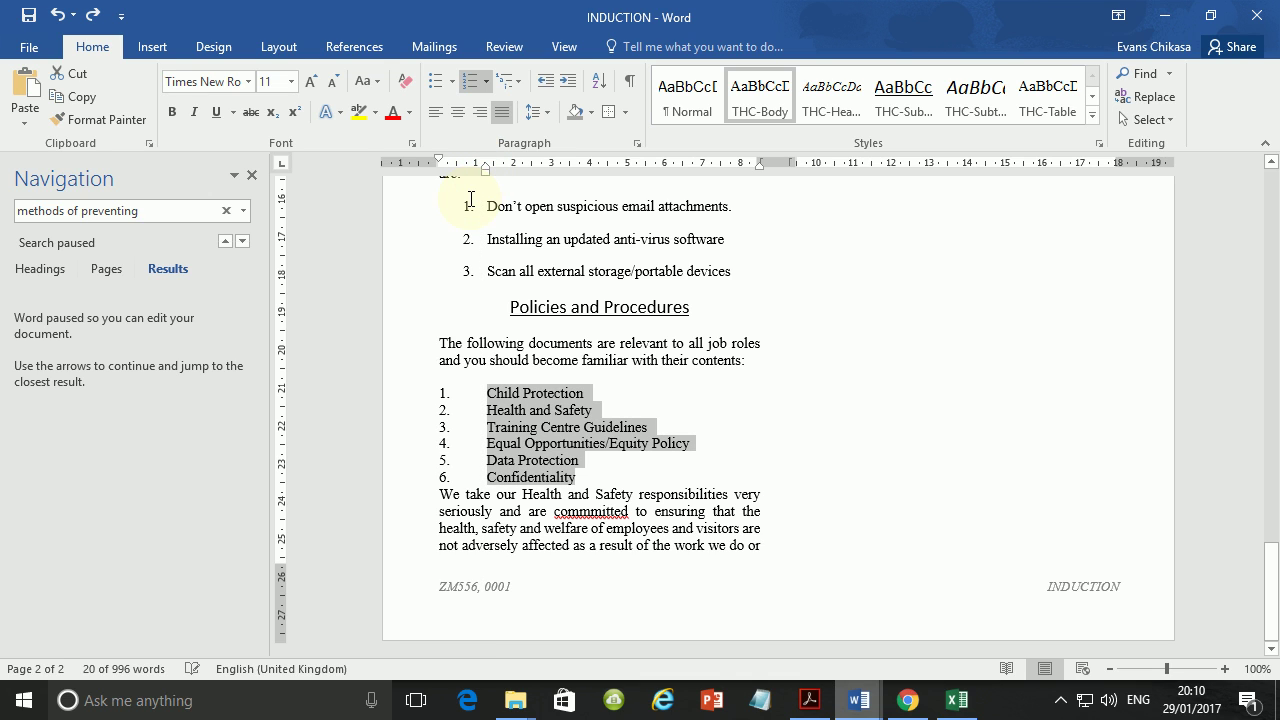
{"action": "key", "text": "ctrl+z"}
Step: Try moving the policies list's indents to the left margin and switching its alignment between left and justified
{"action": "left_click_drag", "start_coordinate": [485, 171], "coordinate": [438, 158]}
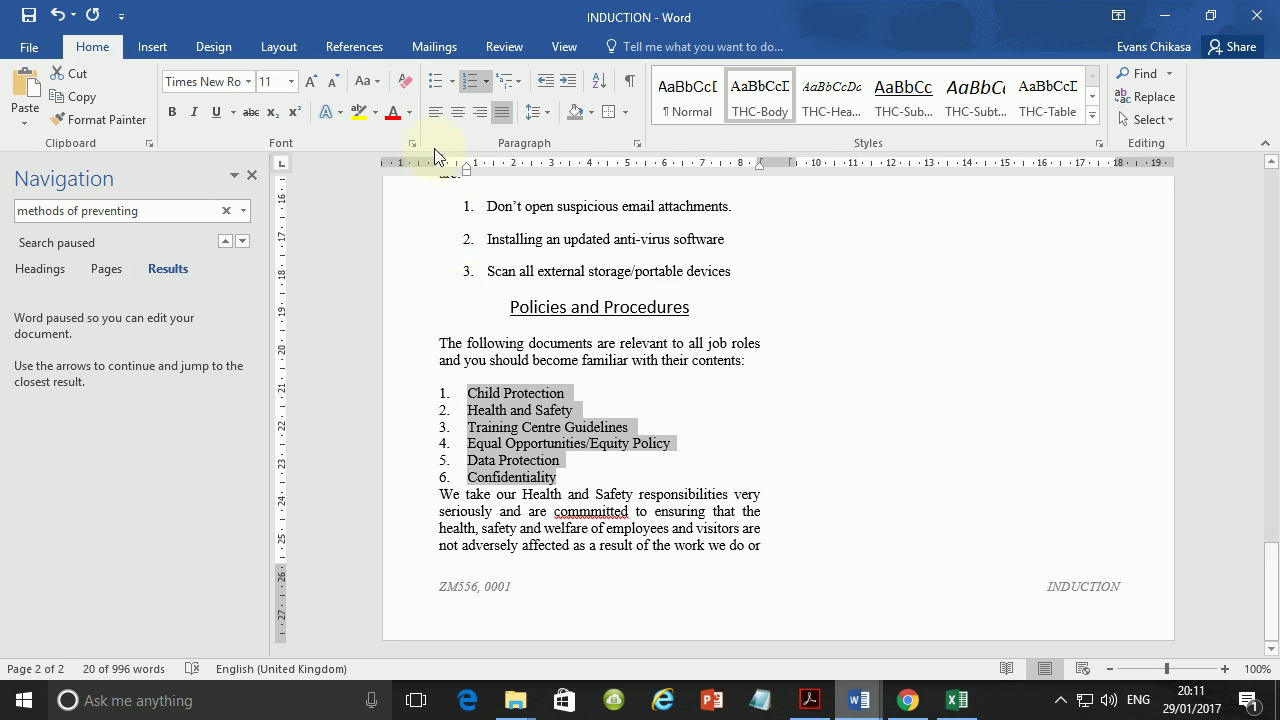
{"action": "left_click", "coordinate": [436, 112]}
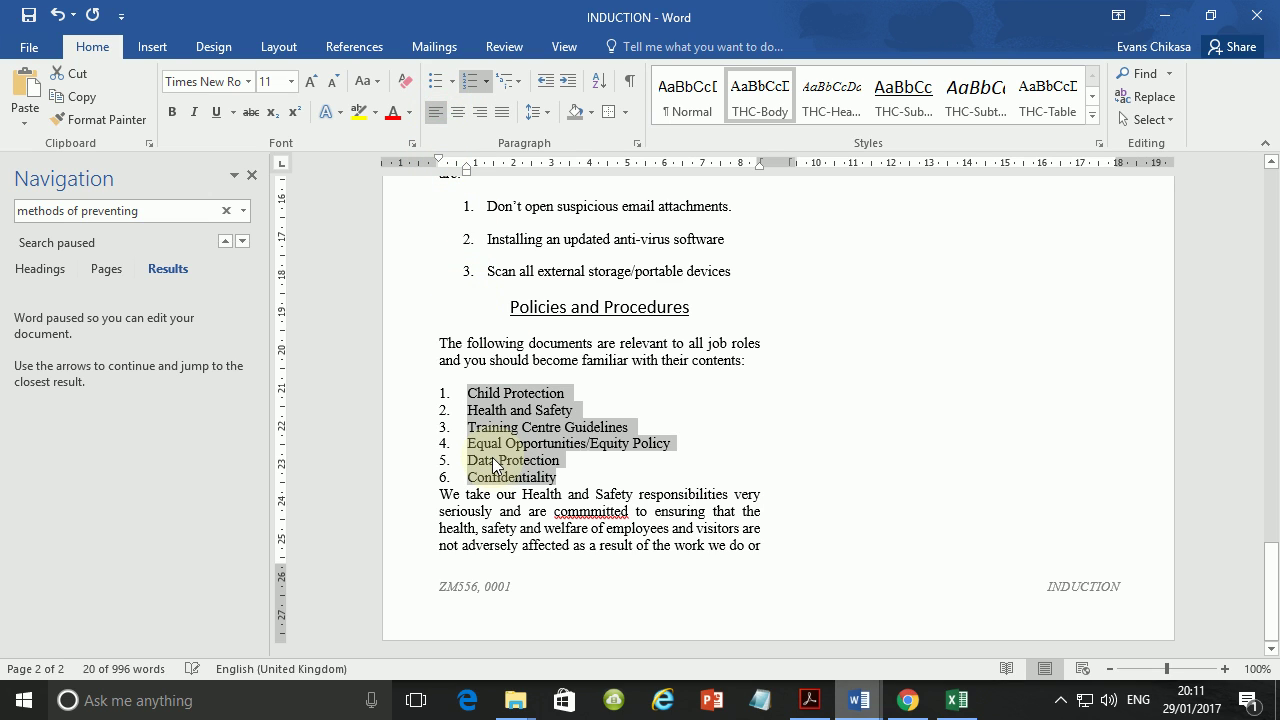
{"action": "left_click", "coordinate": [500, 116]}
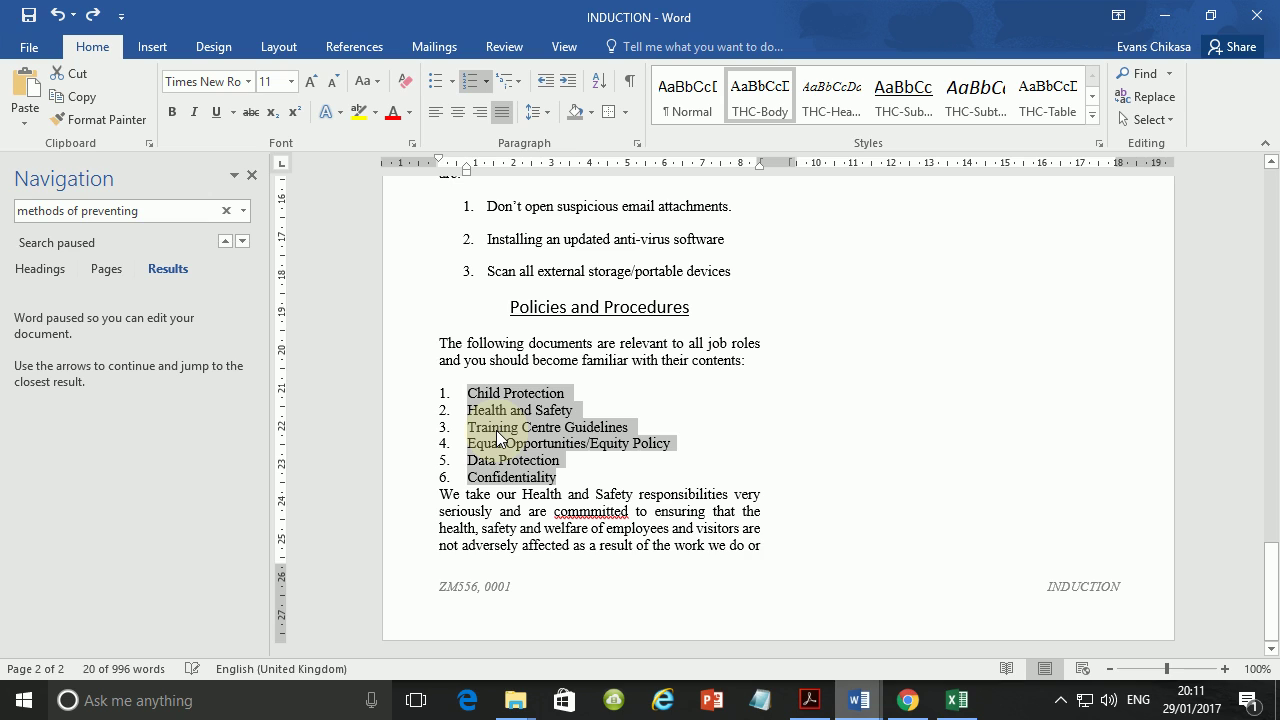
{"action": "key", "text": "Tab"}
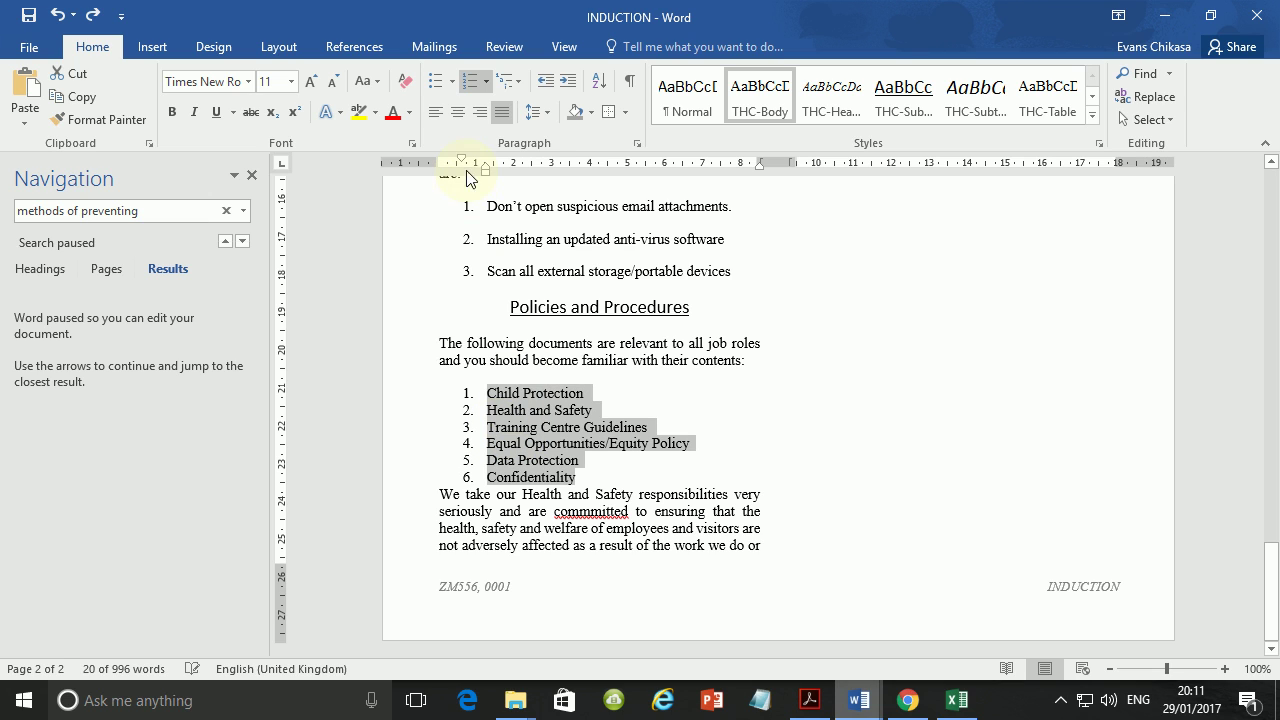
{"action": "left_click", "coordinate": [437, 112]}
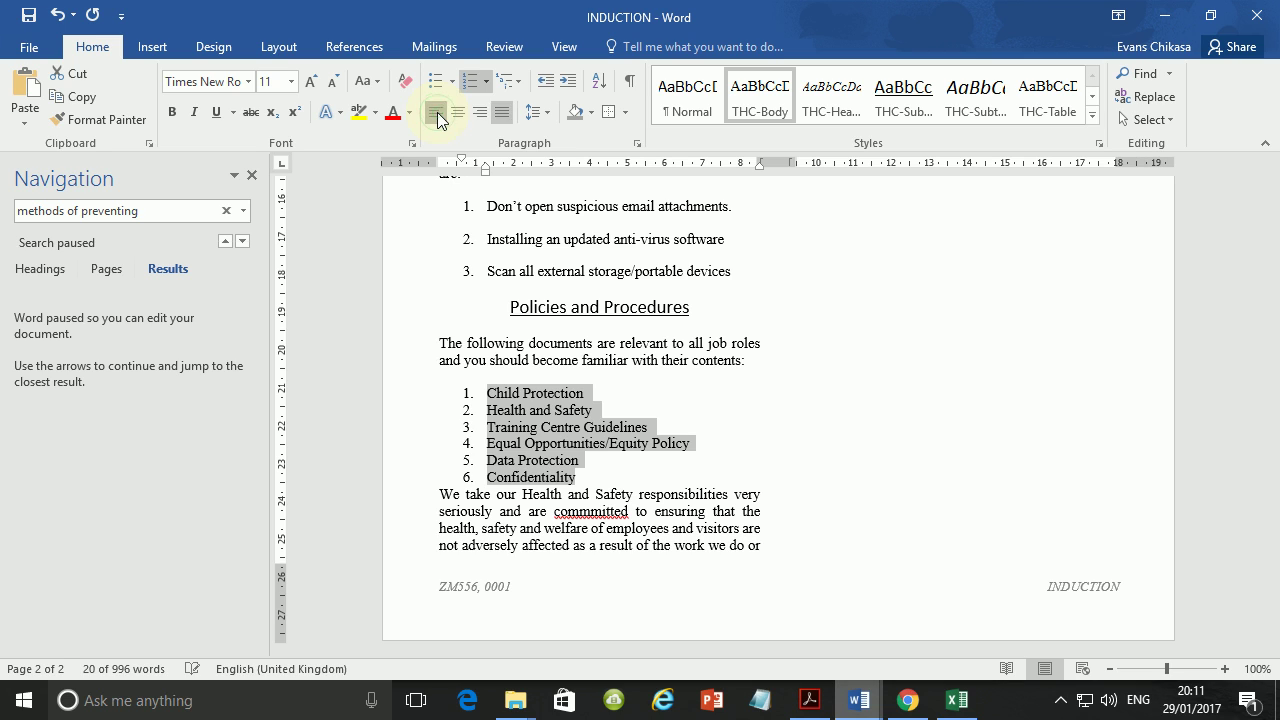
{"action": "left_click", "coordinate": [503, 112]}
Step: Move the indents of the policies list so its numbers align at the left margin
{"action": "mouse_move", "coordinate": [487, 170]}
{"action": "left_mouse_down"}
{"action": "mouse_move", "coordinate": [463, 172]}
{"action": "mouse_move", "coordinate": [487, 169]}
{"action": "left_mouse_up"}
{"action": "mouse_move", "coordinate": [465, 163]}
{"action": "left_mouse_down"}
{"action": "mouse_move", "coordinate": [448, 165]}
{"action": "mouse_move", "coordinate": [480, 170]}
{"action": "mouse_move", "coordinate": [437, 155]}
{"action": "left_mouse_up"}
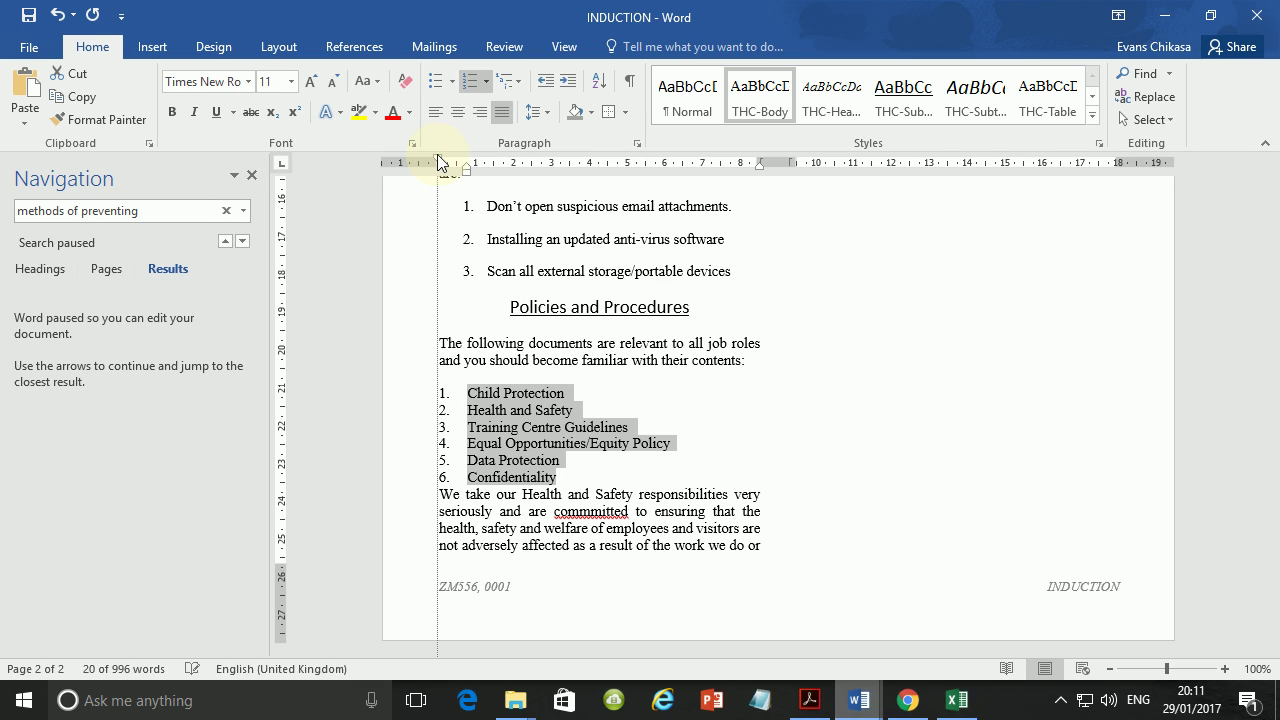
{"action": "left_click_drag", "start_coordinate": [437, 155], "coordinate": [437, 155]}
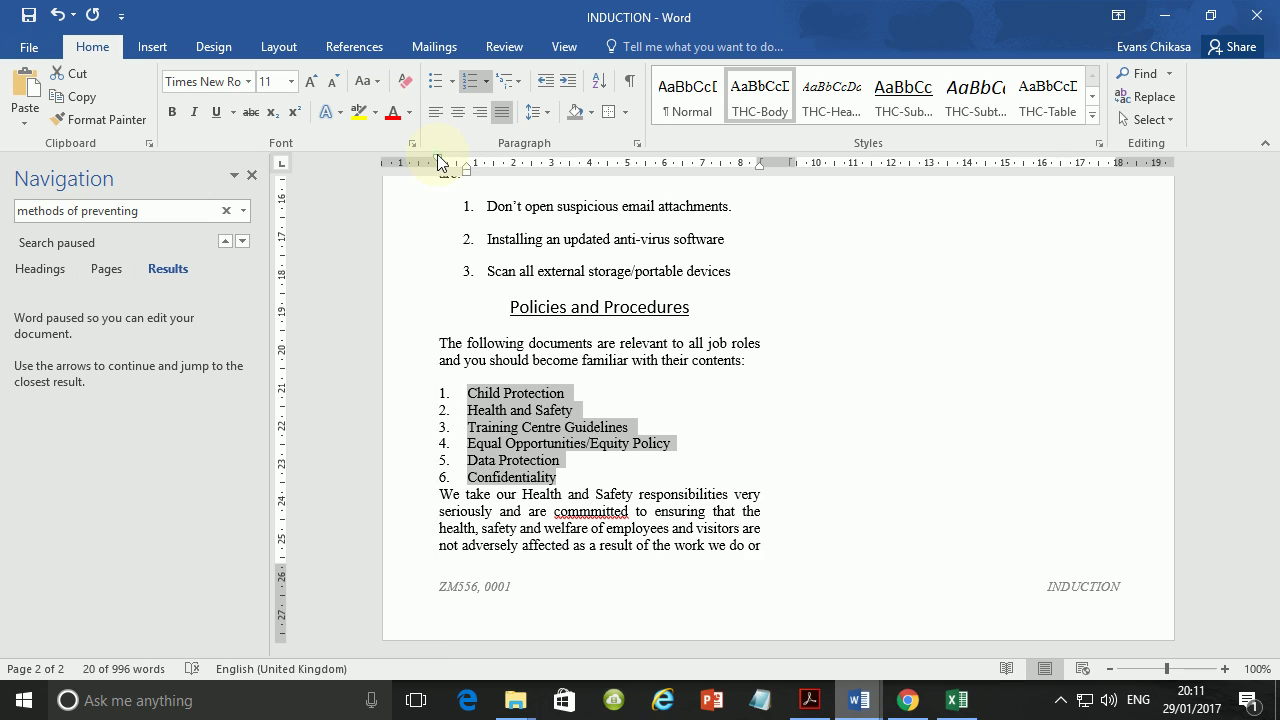
Step: Insert an unnumbered blank line between the Confidentiality item and the paragraph on Health and Safety responsibilities
{"action": "left_click", "coordinate": [578, 486]}
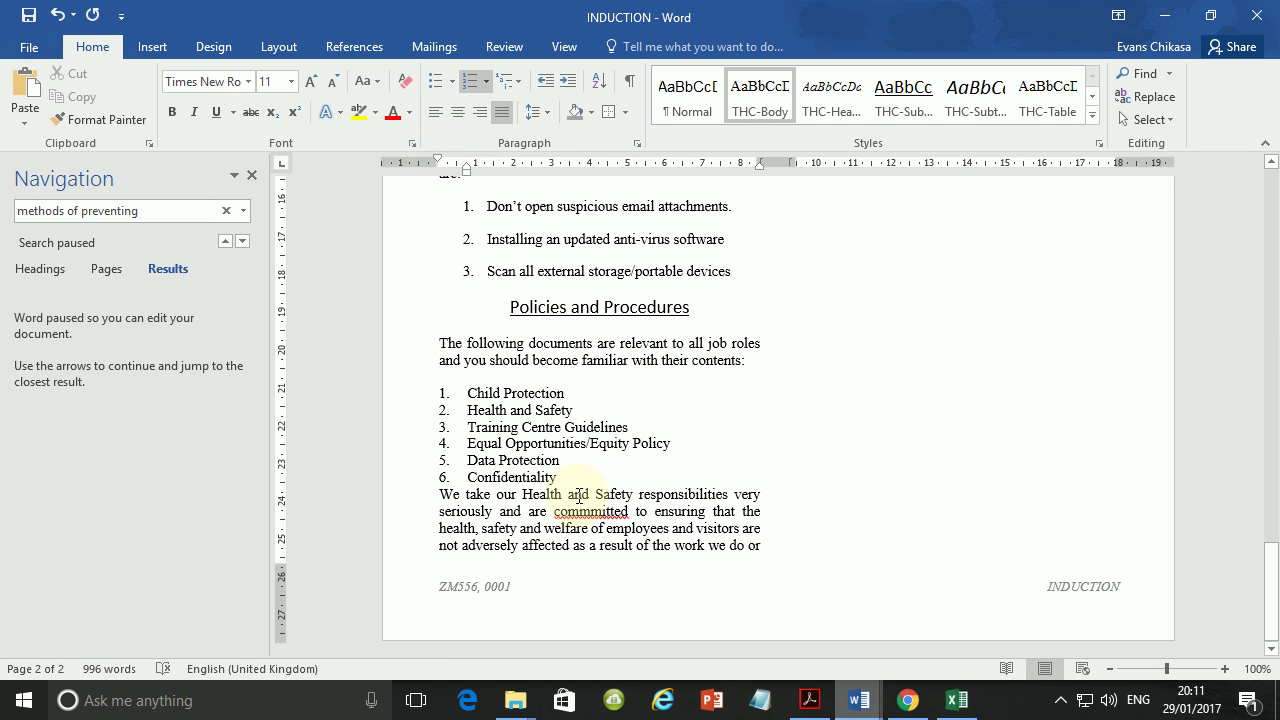
{"action": "key", "text": "Return"}
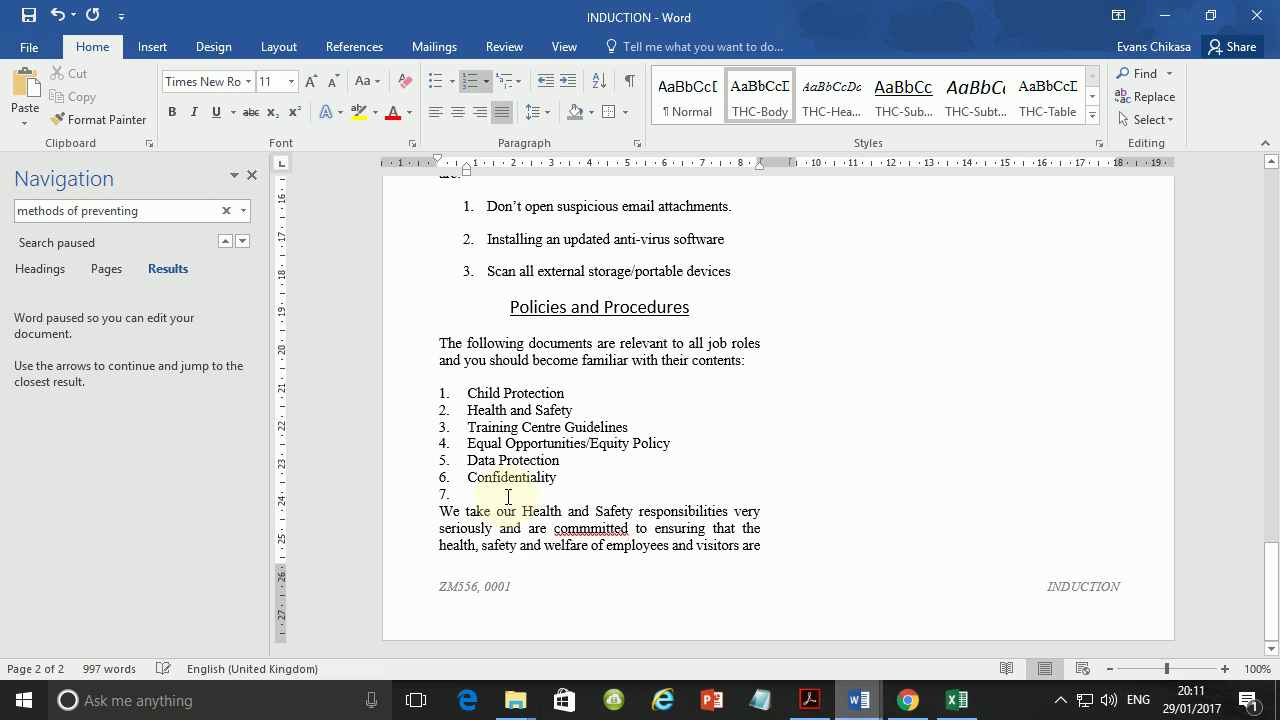
{"action": "key", "text": "BackSpace"}
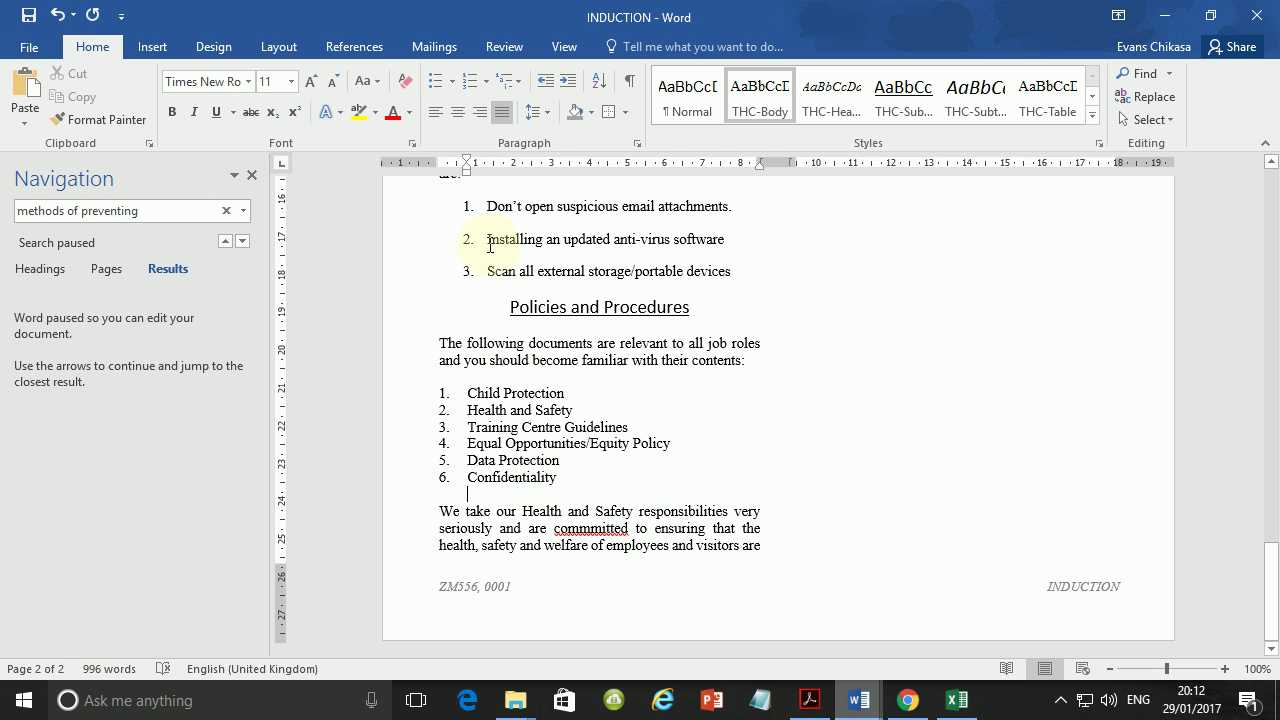
{"action": "left_click", "coordinate": [563, 474]}
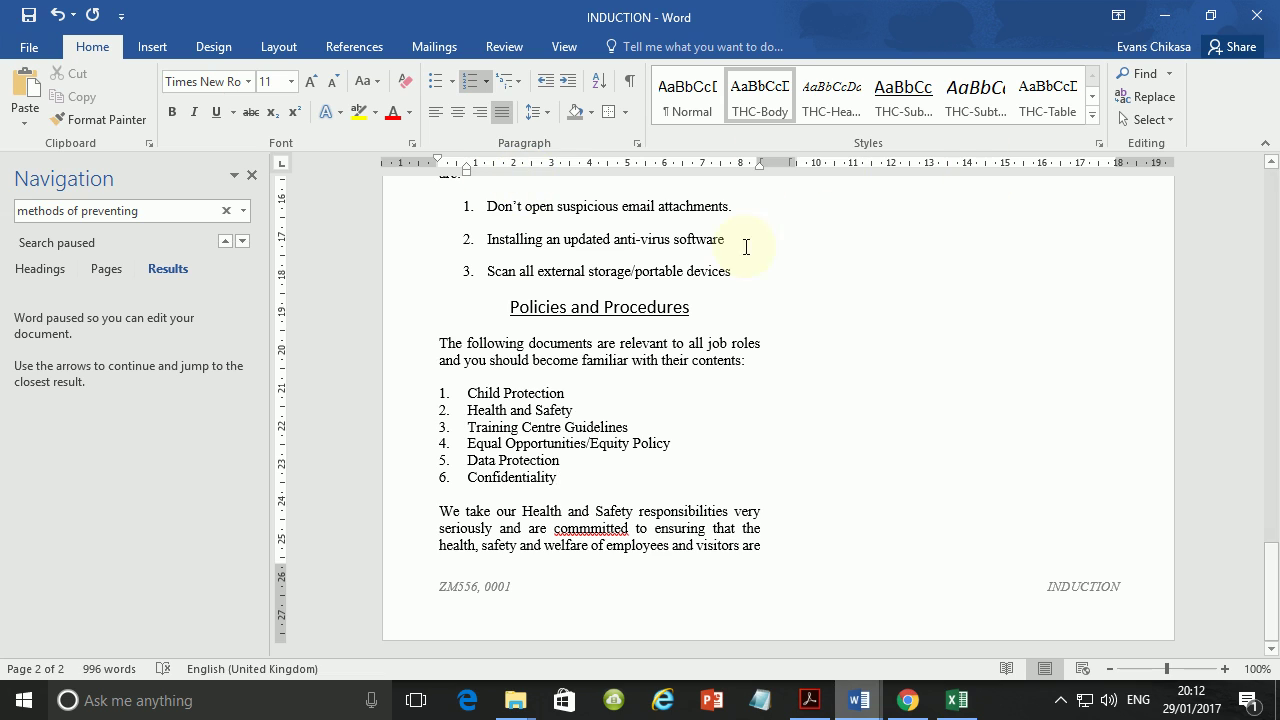
{"action": "left_click", "coordinate": [565, 46]}
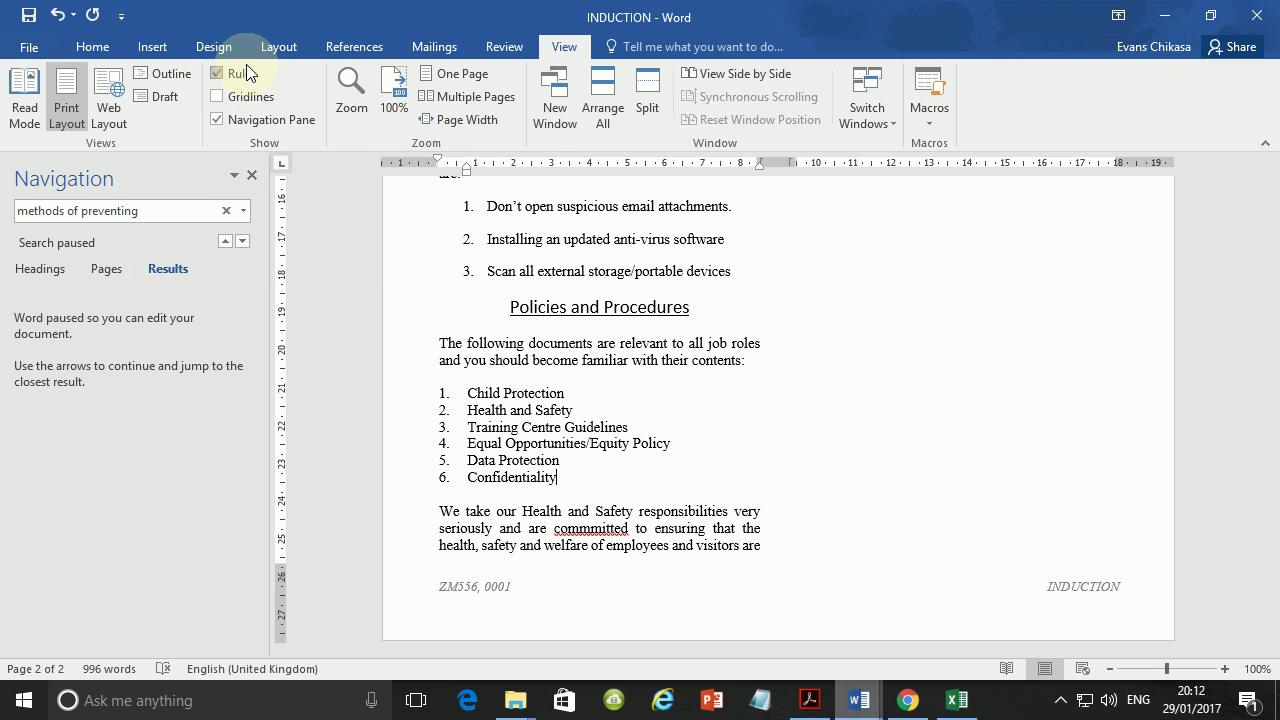
Step: Read question 19's spell-check and layout requirements in the exam PDF and return to the INDUCTION document in Word
{"action": "left_click", "coordinate": [810, 700]}
{"action": "scroll", "coordinate": [478, 430], "scroll_direction": "down", "scroll_amount": 3}
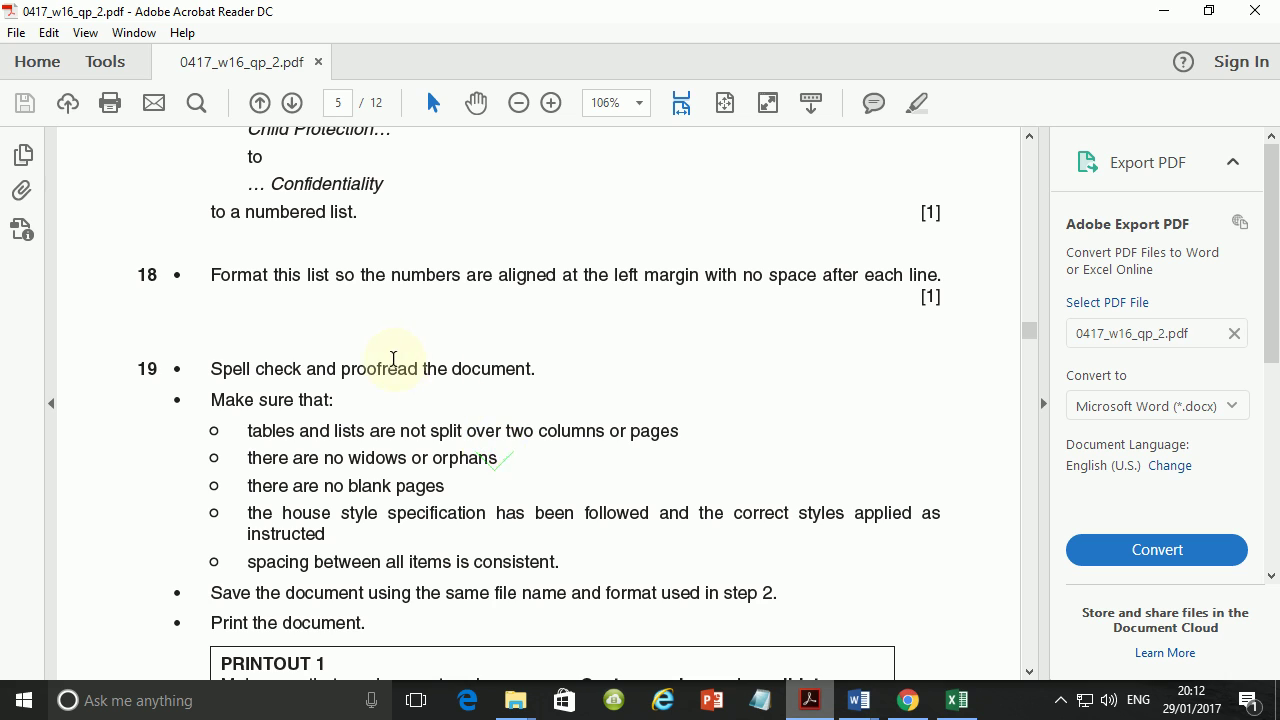
{"action": "scroll", "coordinate": [285, 380], "scroll_direction": "down", "scroll_amount": 1}
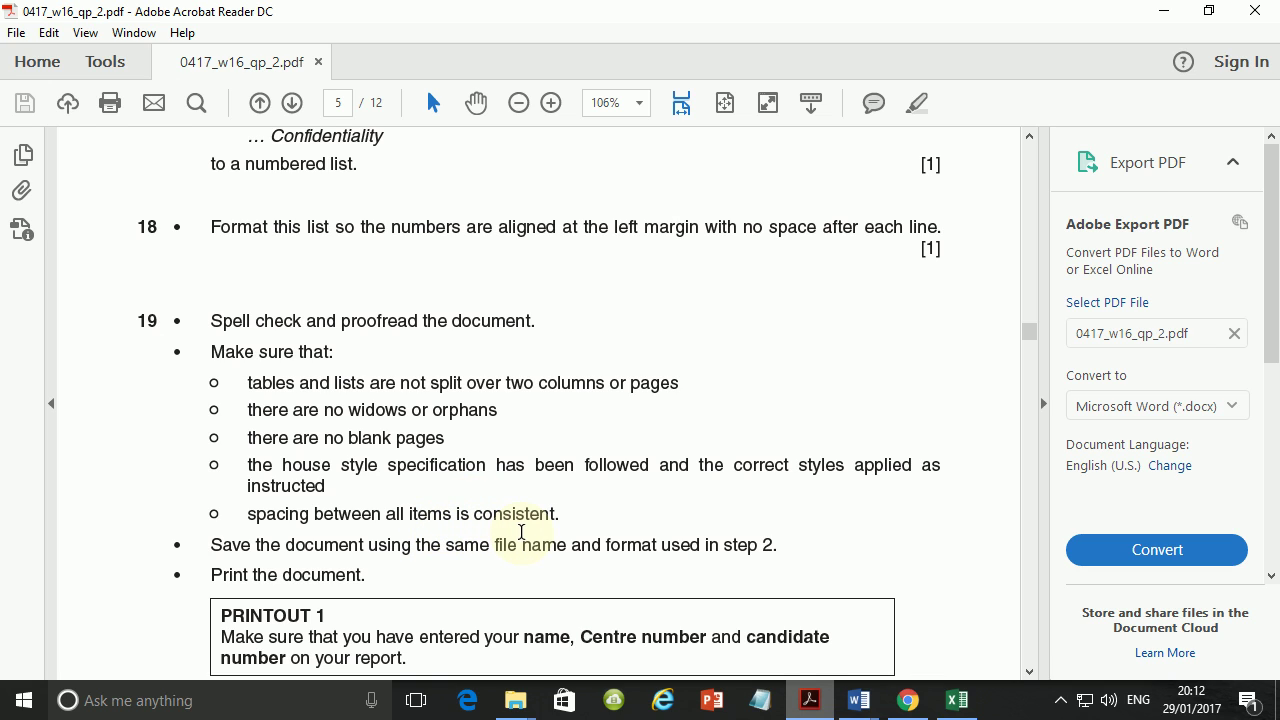
{"action": "left_click", "coordinate": [858, 700]}
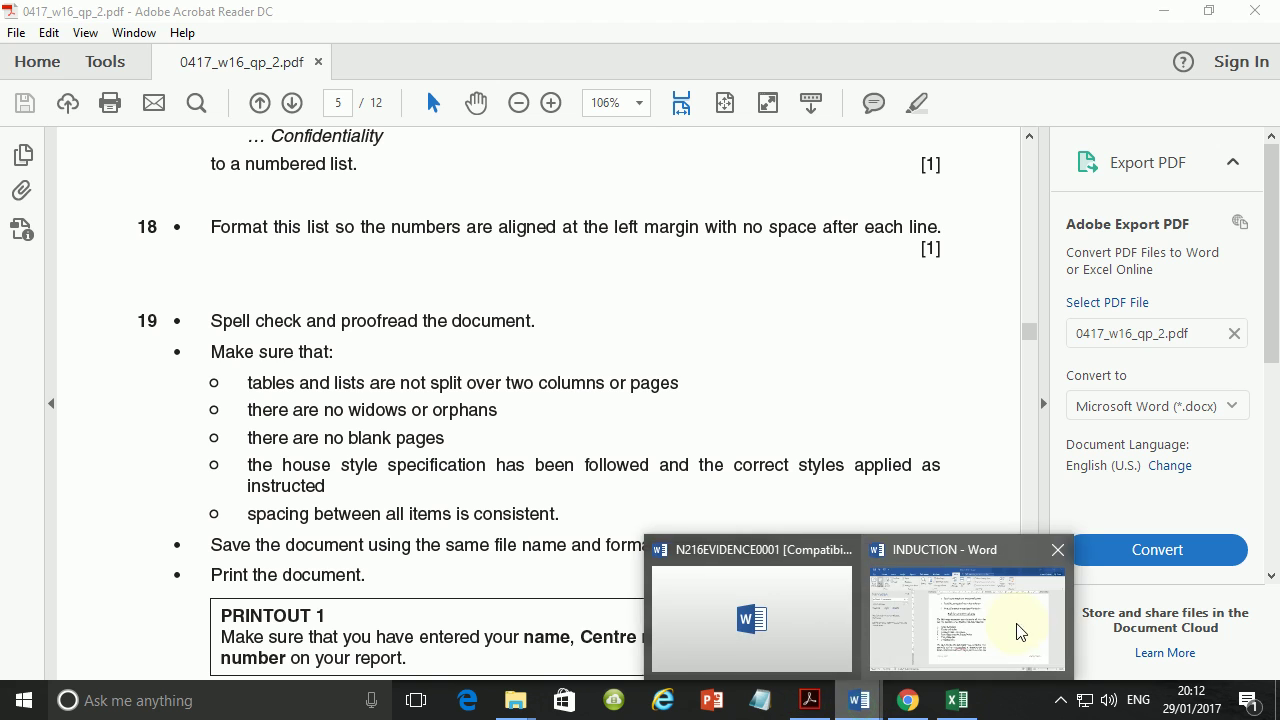
{"action": "left_click", "coordinate": [970, 615]}
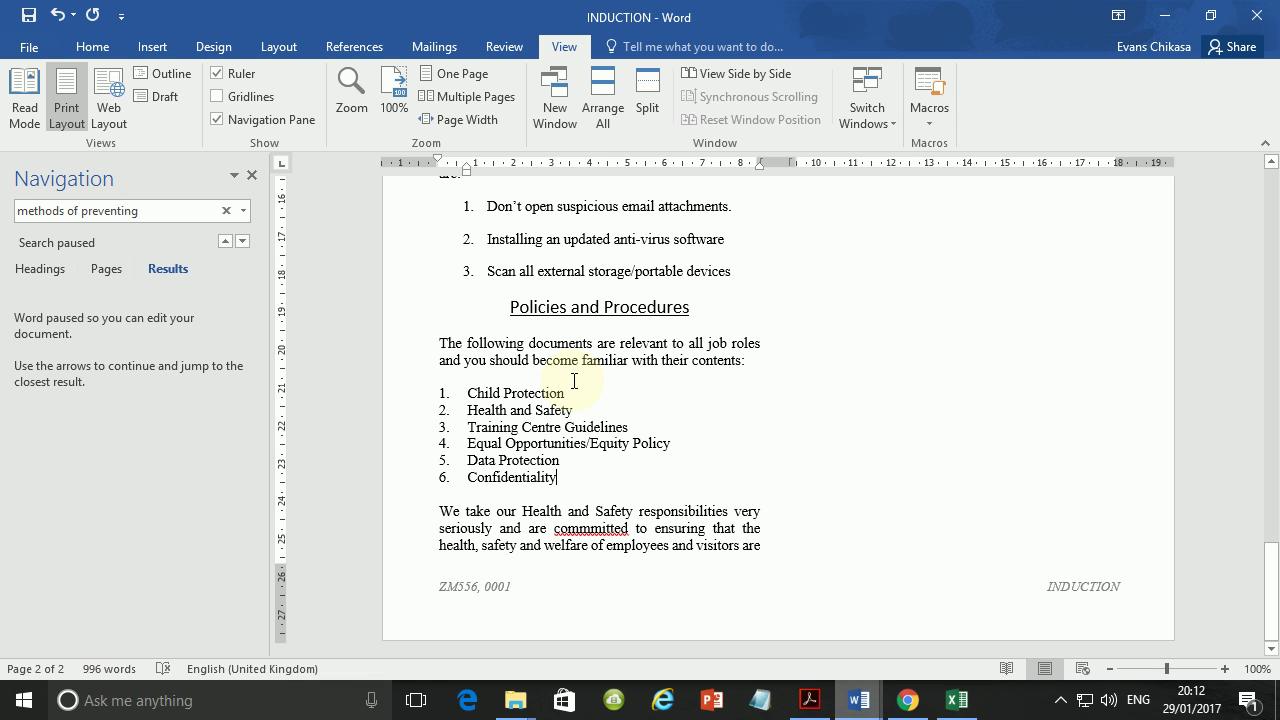
Step: Insert a column break before the General Conduct heading at the foot of page 1's first column
{"action": "scroll", "coordinate": [575, 380], "scroll_direction": "up", "scroll_amount": 5}
{"action": "scroll", "coordinate": [575, 380], "scroll_direction": "down", "scroll_amount": 5}
{"action": "scroll", "coordinate": [575, 380], "scroll_direction": "up", "scroll_amount": 10}
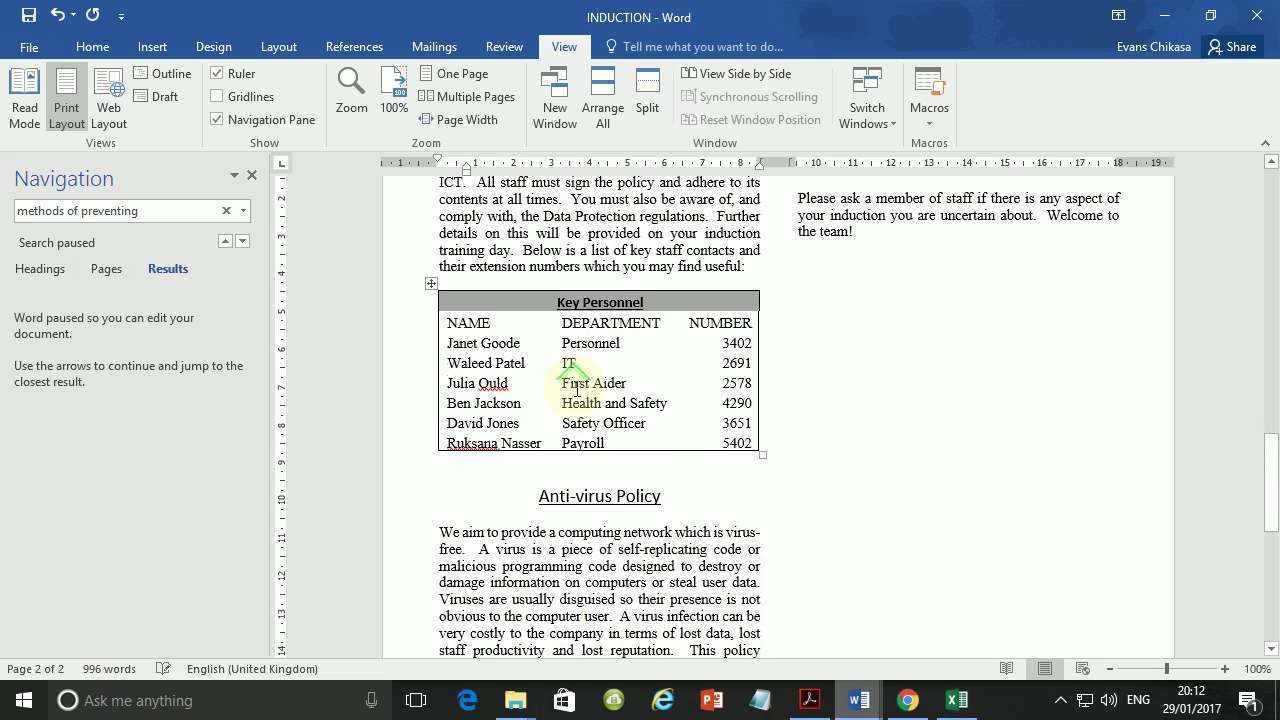
{"action": "scroll", "coordinate": [576, 389], "scroll_direction": "up", "scroll_amount": 5}
{"action": "scroll", "coordinate": [576, 389], "scroll_direction": "up", "scroll_amount": 5}
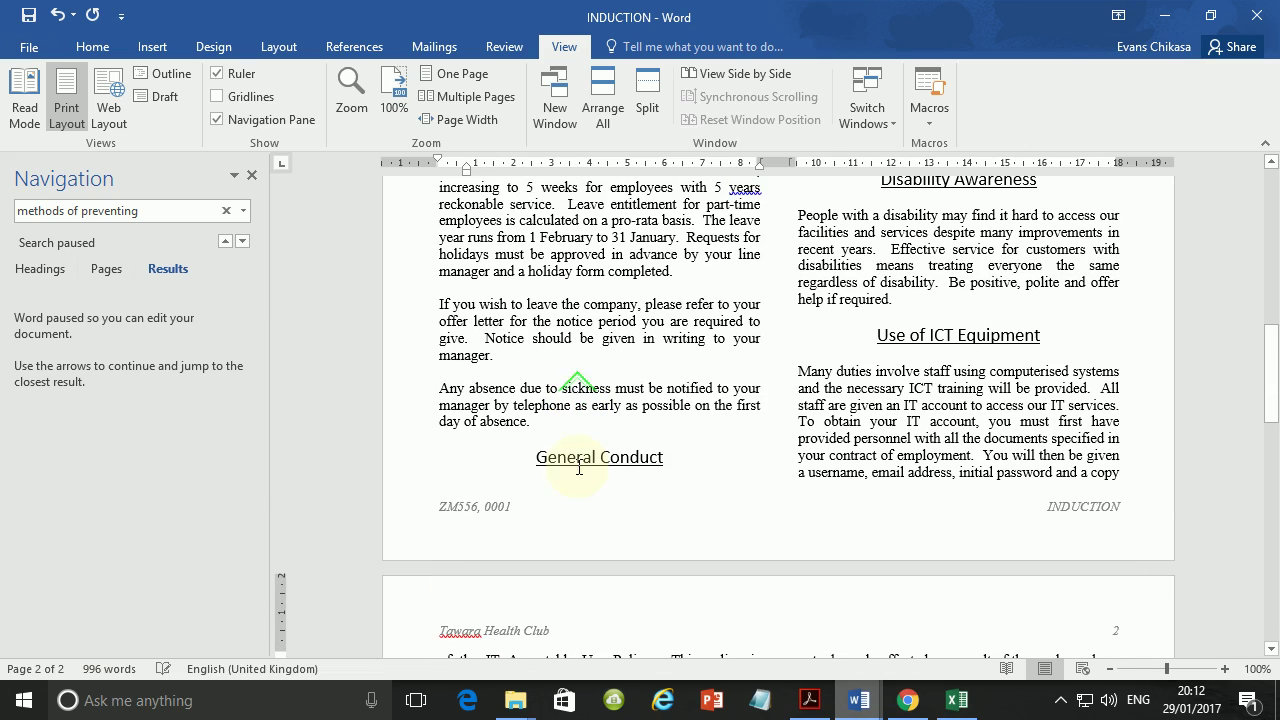
{"action": "left_click", "coordinate": [537, 460]}
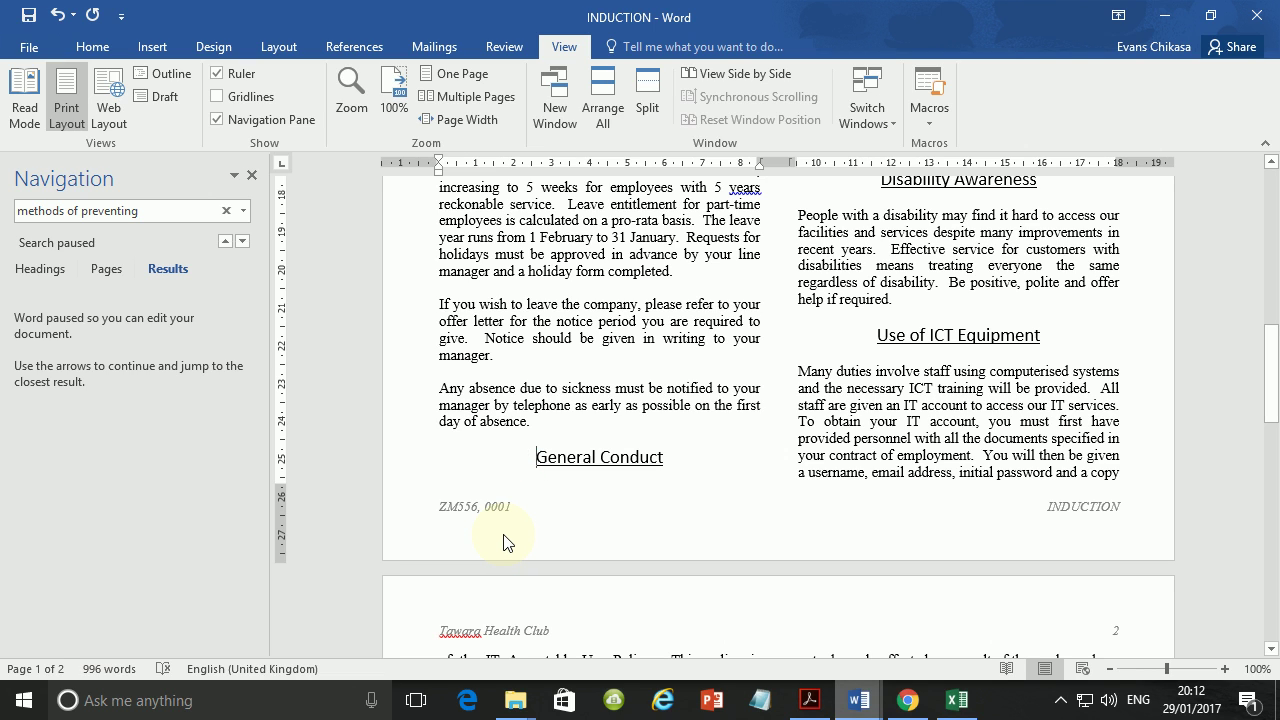
{"action": "scroll", "coordinate": [504, 543], "scroll_direction": "up", "scroll_amount": 5}
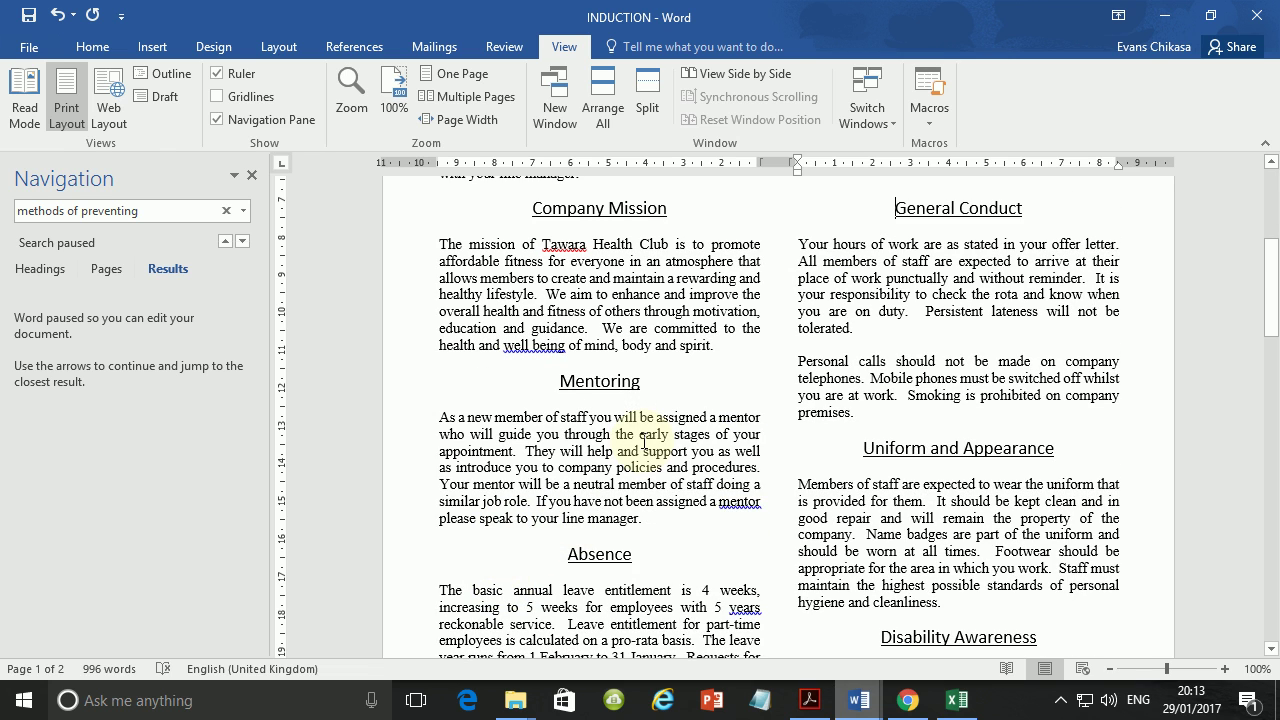
Step: Run the spelling check, ignore all flagged staff names, and correct the two misspellings to "committed" and "attend"
{"action": "scroll", "coordinate": [645, 445], "scroll_direction": "down", "scroll_amount": 1}
{"action": "scroll", "coordinate": [645, 443], "scroll_direction": "down", "scroll_amount": 1}
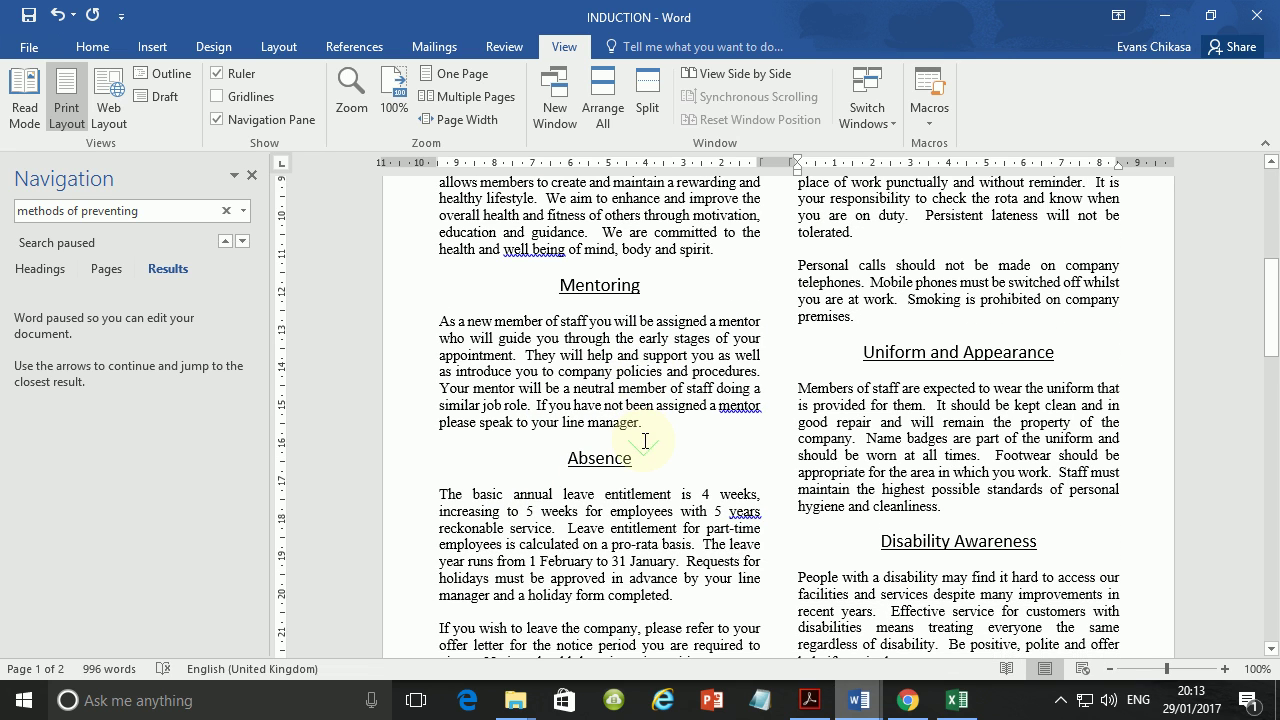
{"action": "scroll", "coordinate": [645, 441], "scroll_direction": "down", "scroll_amount": 1}
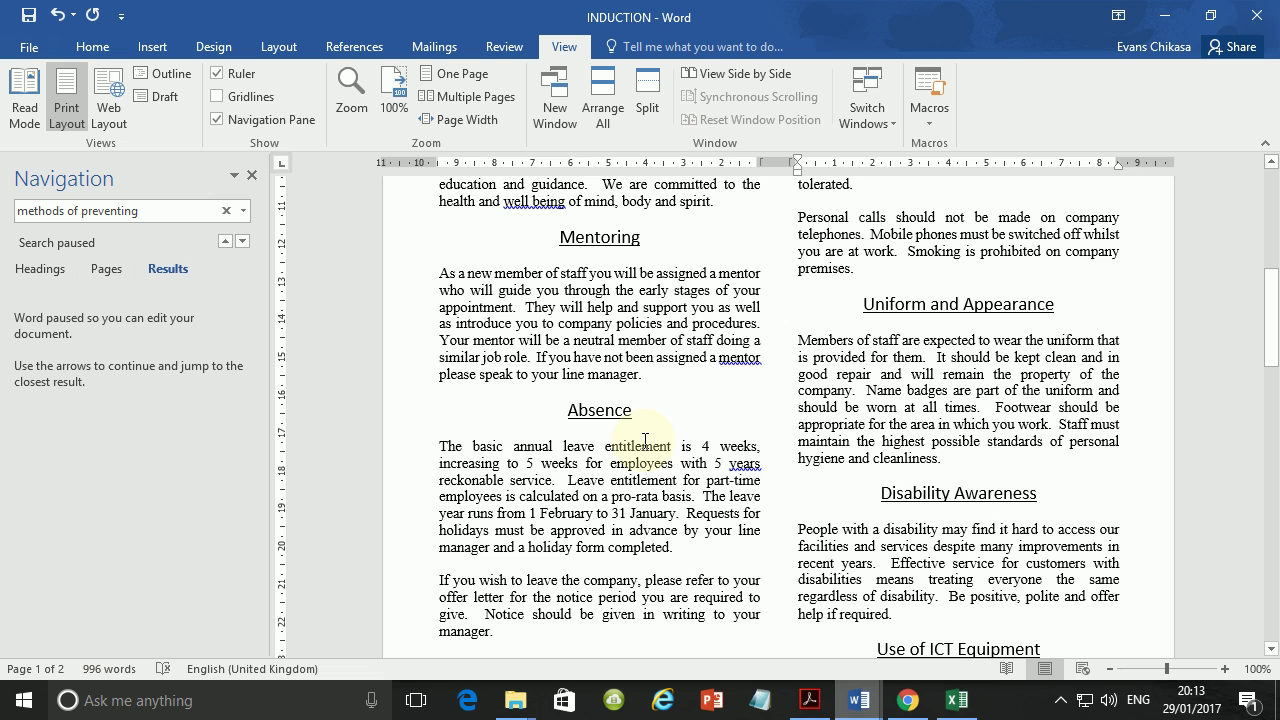
{"action": "key", "text": "F7"}
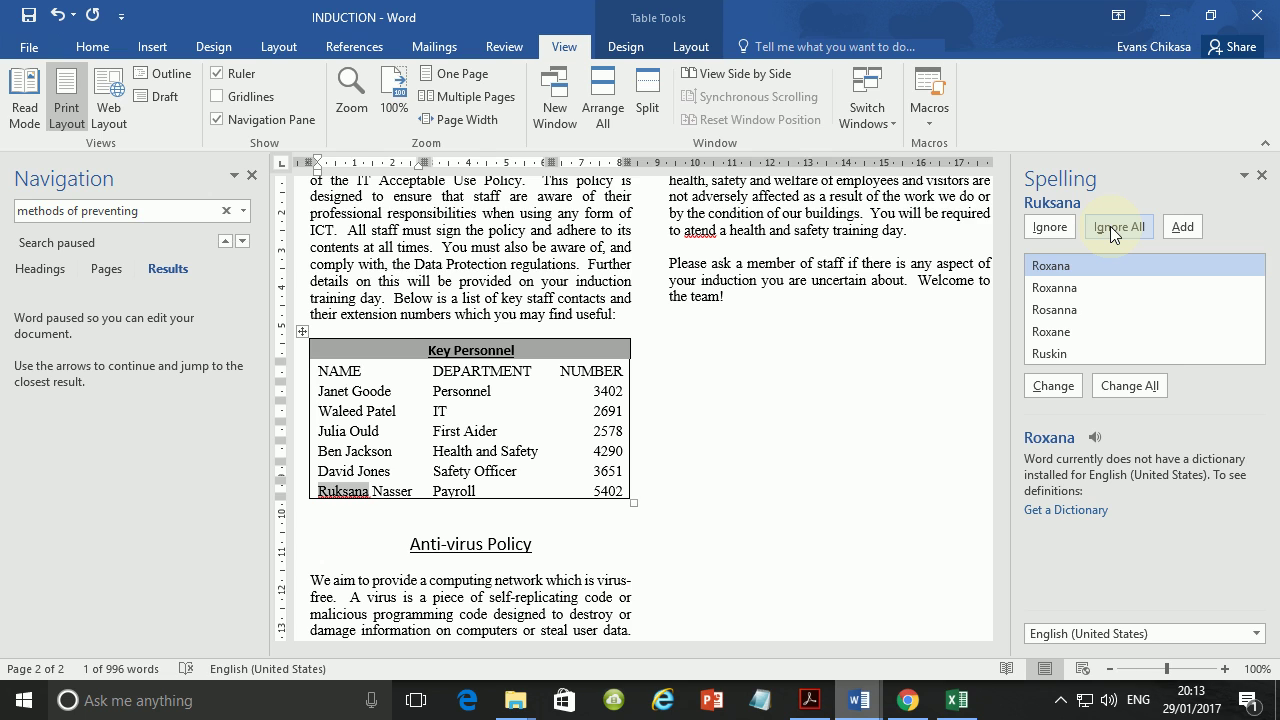
{"action": "left_click", "coordinate": [1110, 226]}
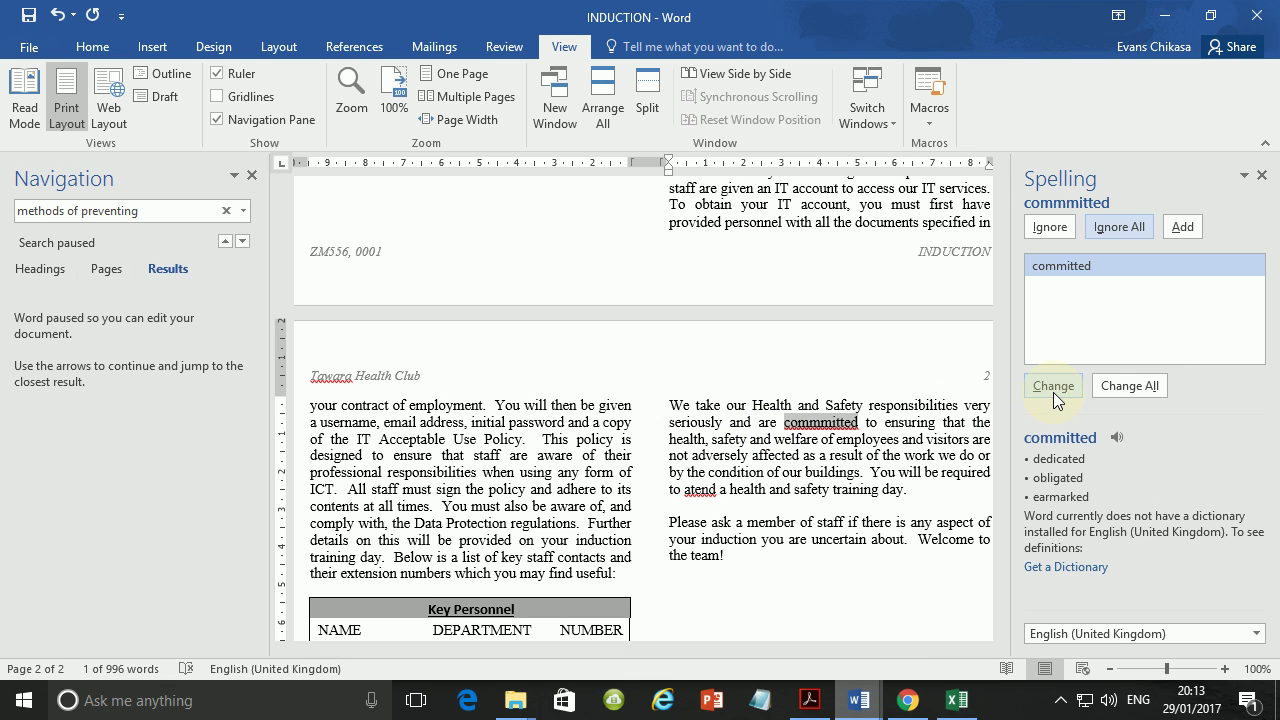
{"action": "left_click", "coordinate": [1050, 391]}
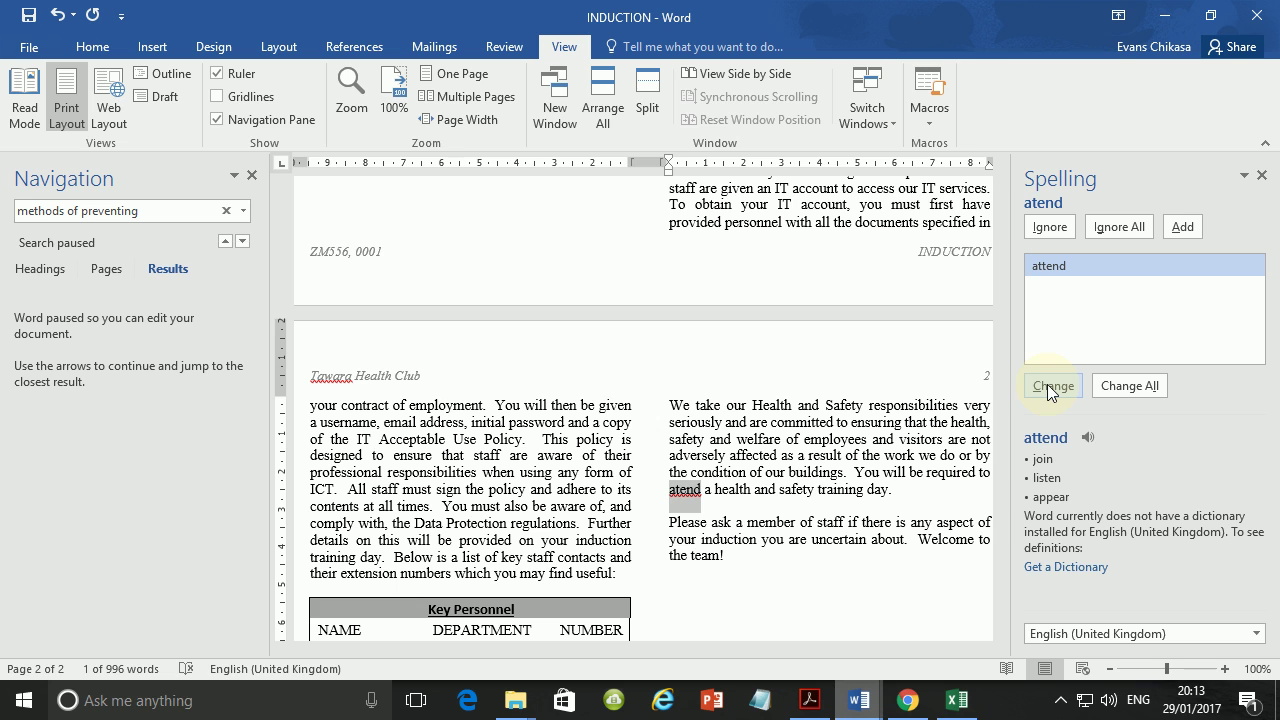
{"action": "left_click", "coordinate": [1050, 387]}
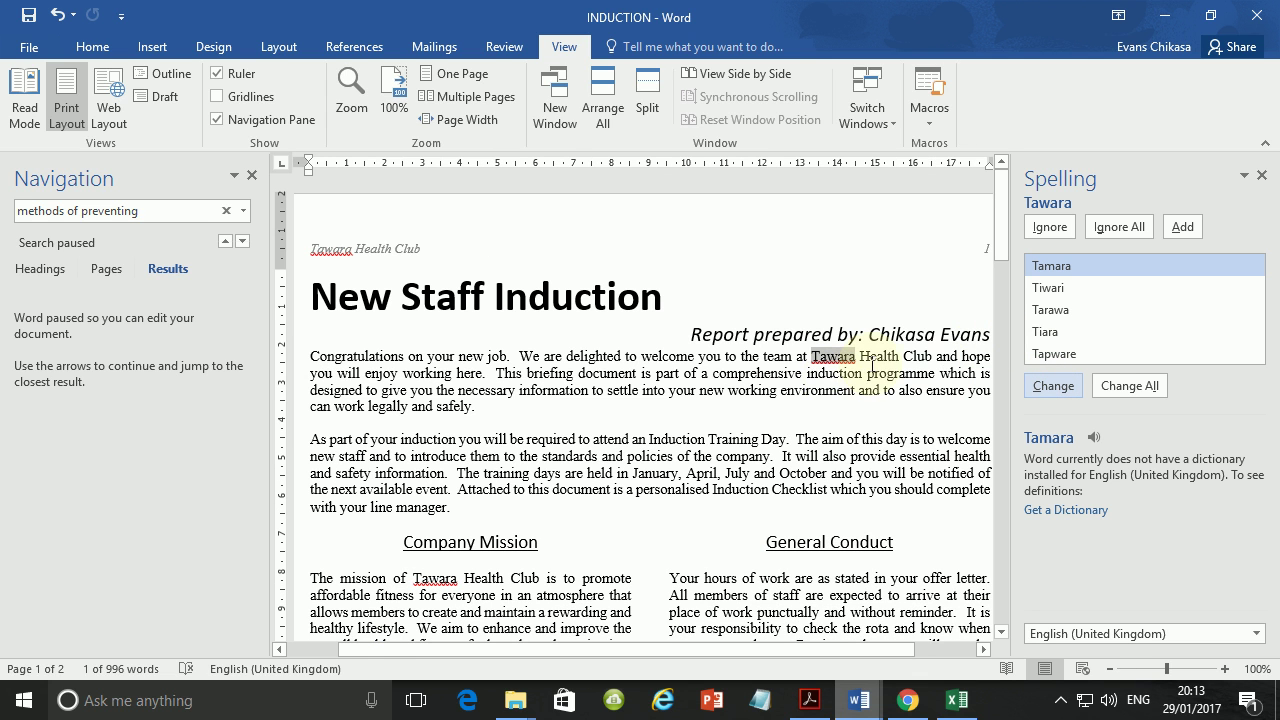
Step: Ignore every occurrence of Tawara in the spelling check and end the check without changing the flagged grammar
{"action": "left_click", "coordinate": [1104, 222]}
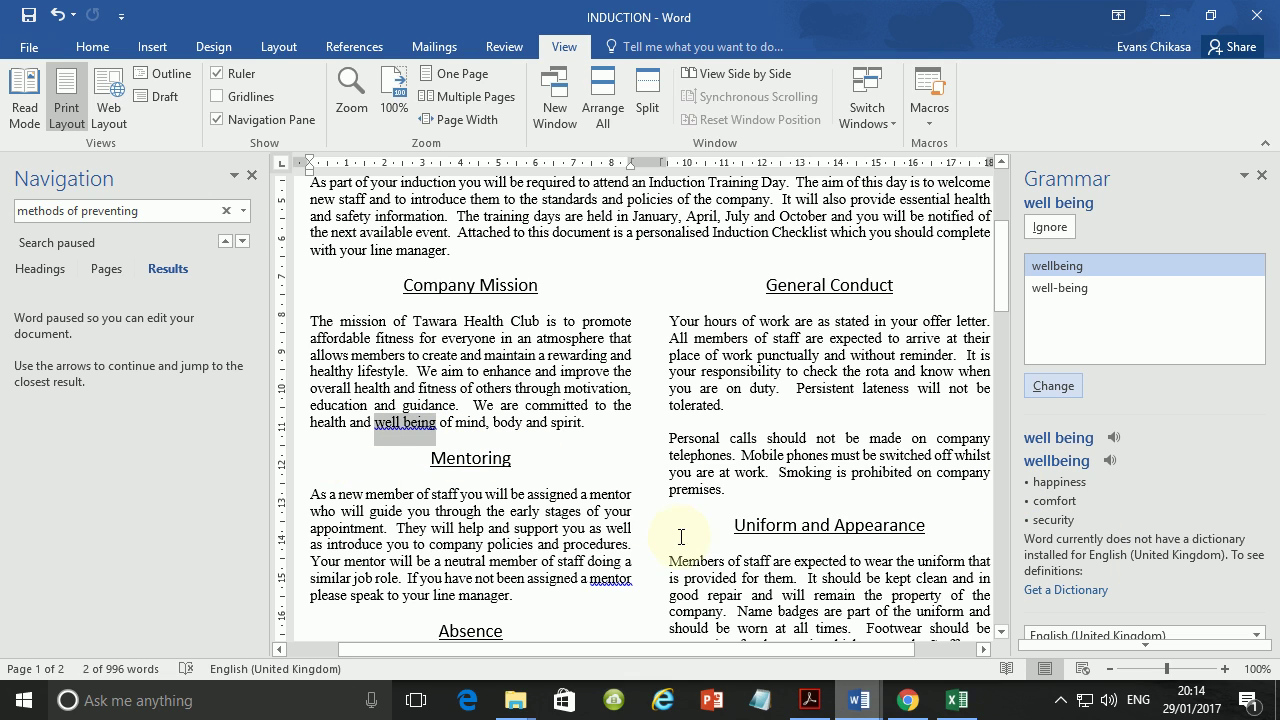
{"action": "left_click", "coordinate": [612, 576]}
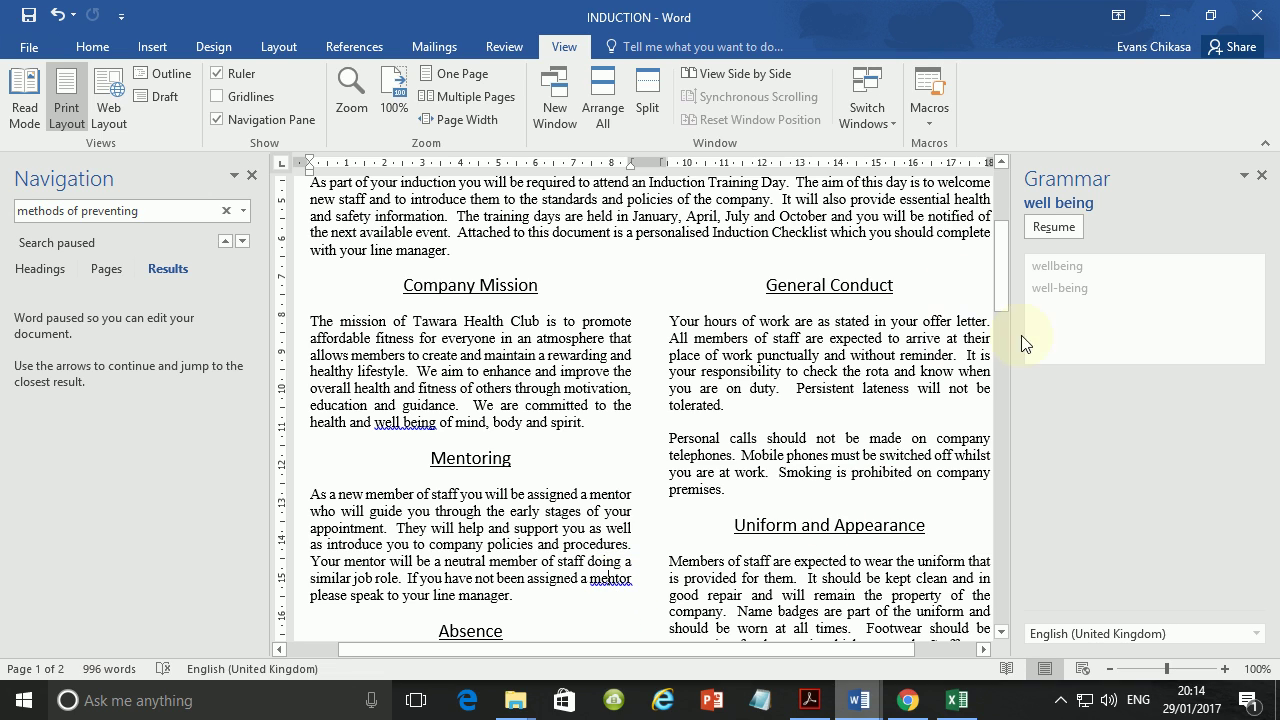
{"action": "left_click", "coordinate": [1263, 176]}
Step: Proofread the INDUCTION document's layout from the New Staff Induction title through the Key Personnel table to the Anti-virus Policy section
{"action": "scroll", "coordinate": [711, 471], "scroll_direction": "up", "scroll_amount": 5}
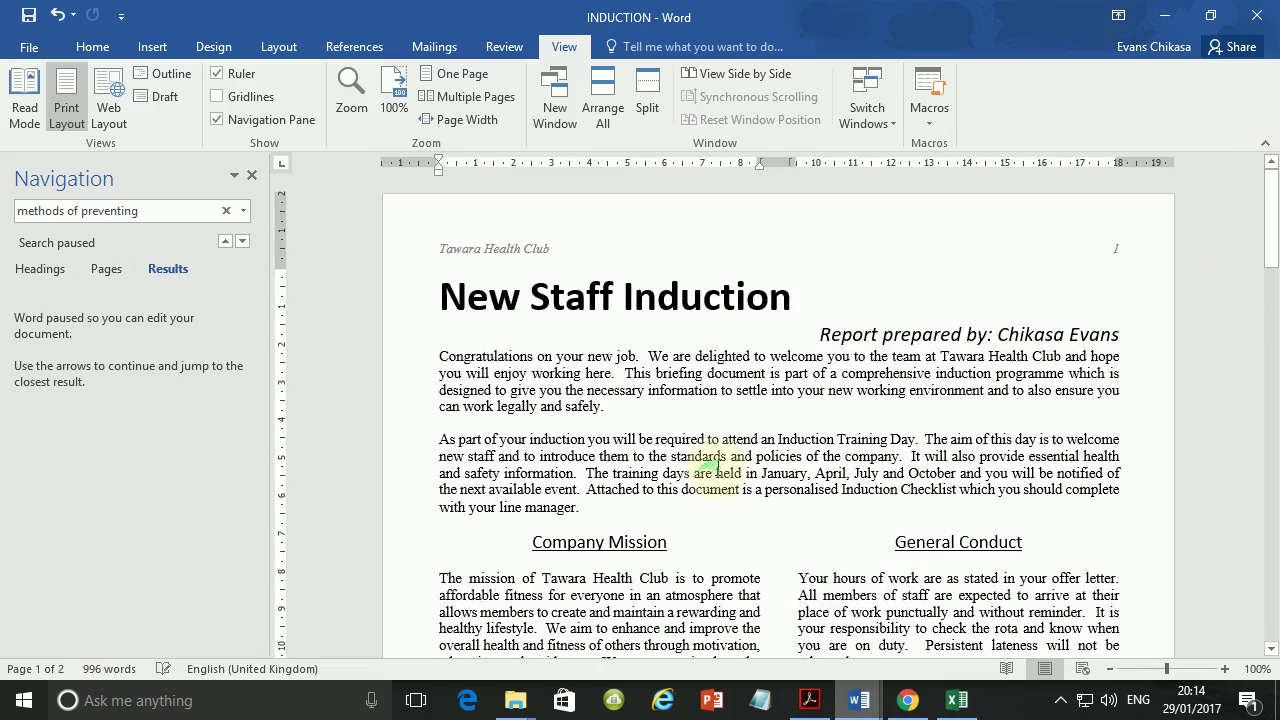
{"action": "scroll", "coordinate": [708, 473], "scroll_direction": "down", "scroll_amount": 18}
{"action": "scroll", "coordinate": [705, 475], "scroll_direction": "down", "scroll_amount": 15}
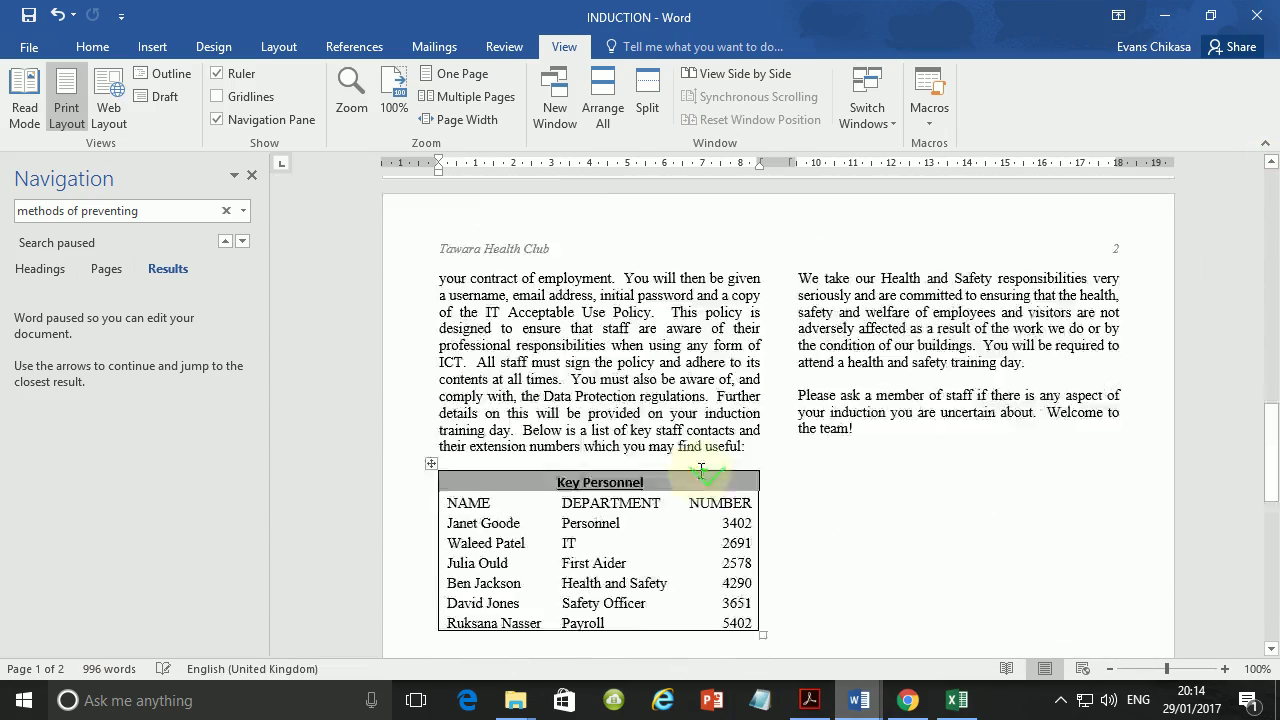
{"action": "scroll", "coordinate": [695, 472], "scroll_direction": "up", "scroll_amount": 15}
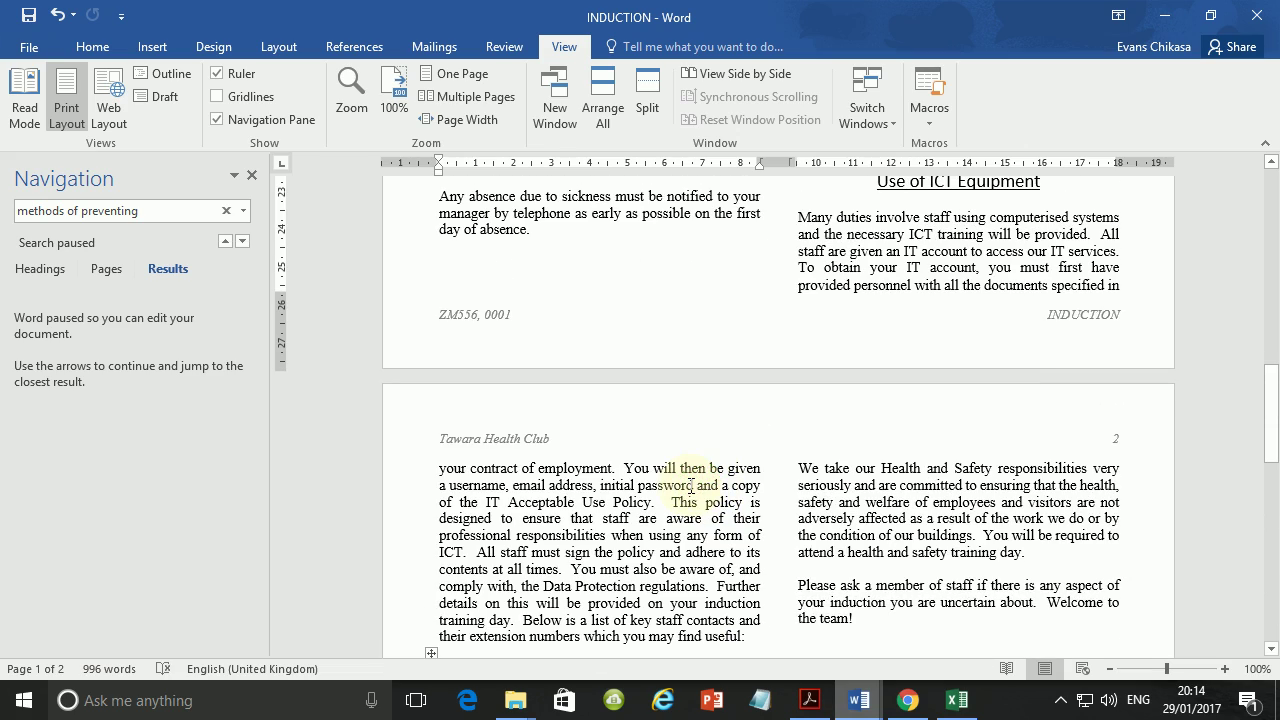
{"action": "scroll", "coordinate": [690, 487], "scroll_direction": "down", "scroll_amount": 10}
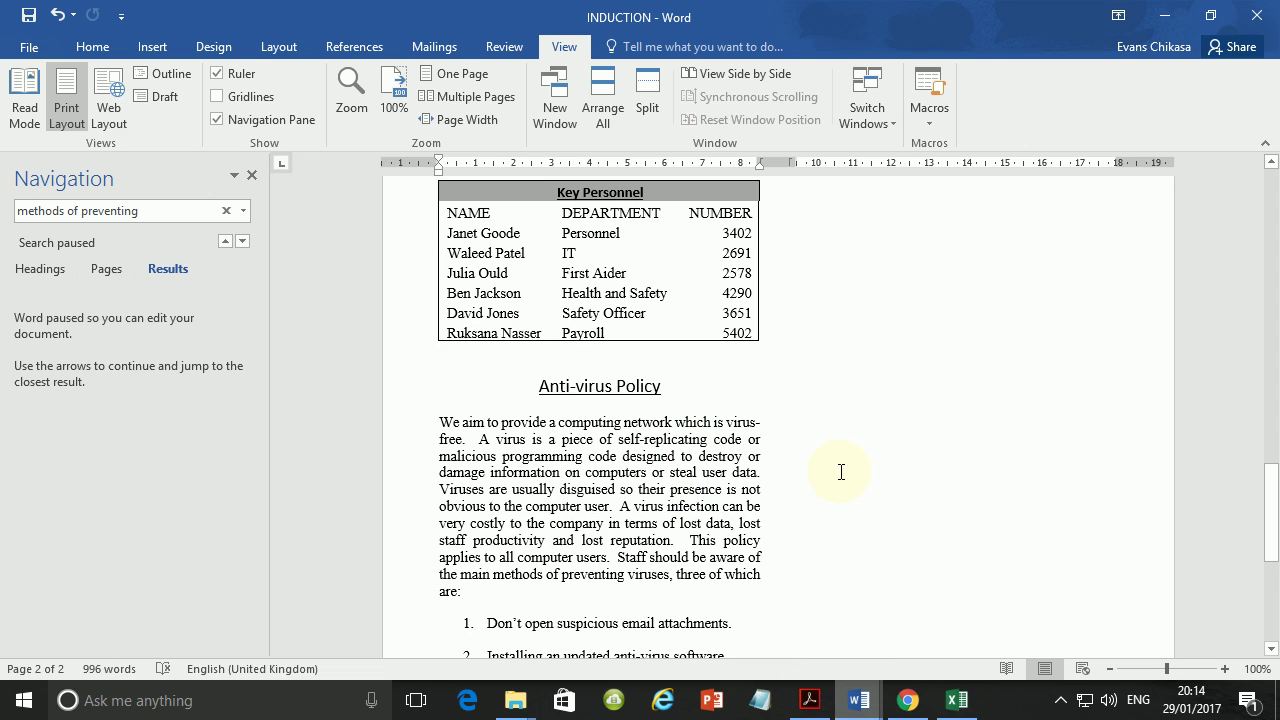
Step: Read question 19's consistent spacing requirement in the exam PDF and check the spacing of both numbered lists on page 2 in Word
{"action": "mouse_move", "coordinate": [822, 708]}
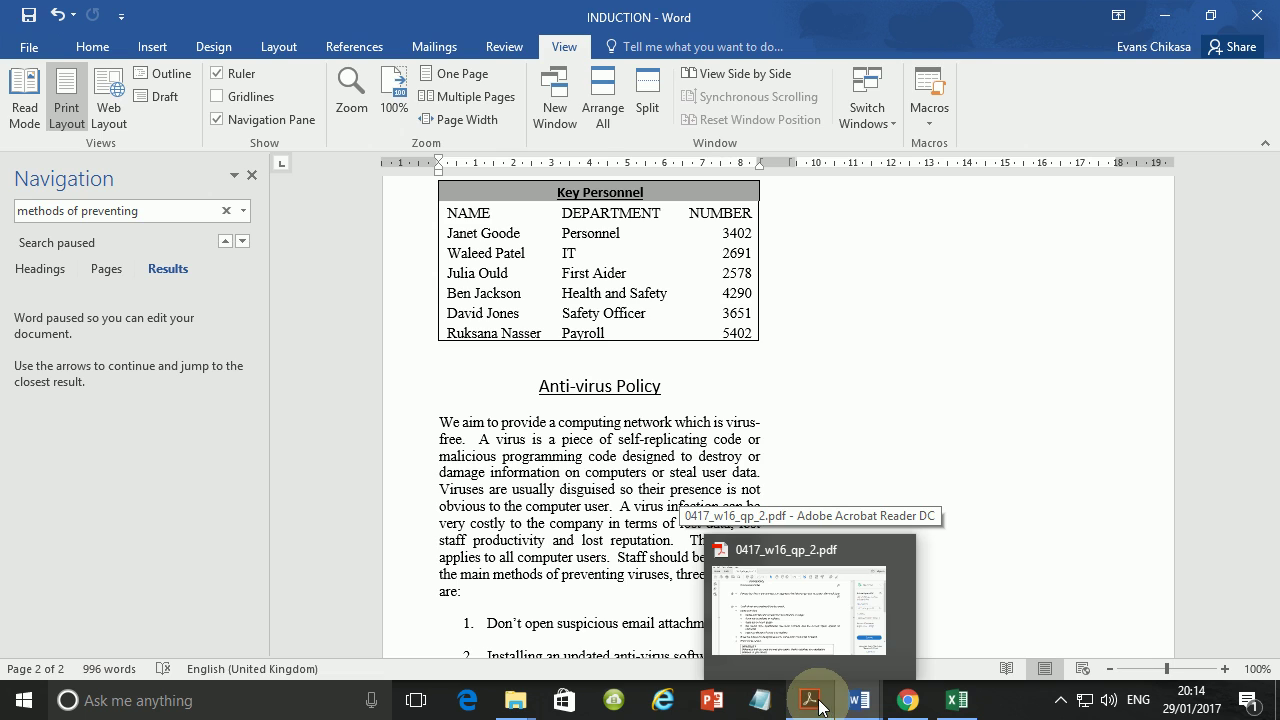
{"action": "left_click", "coordinate": [778, 620]}
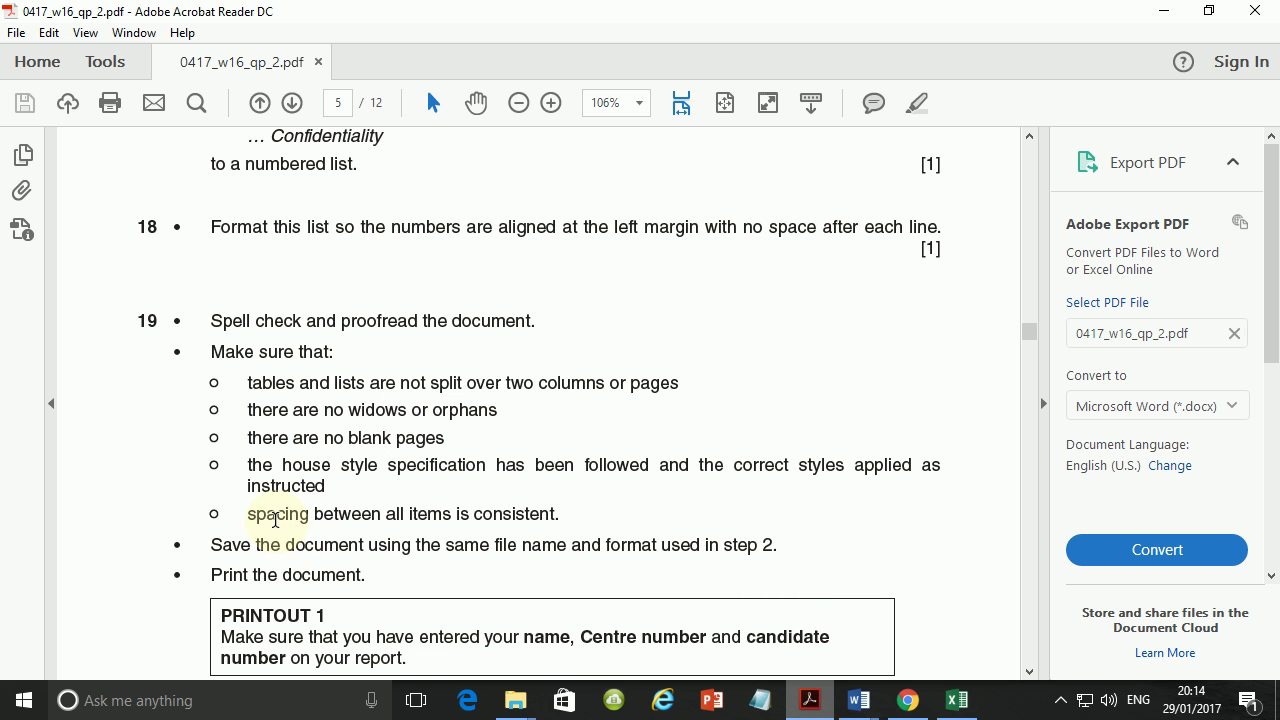
{"action": "left_click_drag", "start_coordinate": [244, 515], "coordinate": [562, 516]}
{"action": "mouse_move", "coordinate": [858, 698]}
{"action": "left_click", "coordinate": [910, 640]}
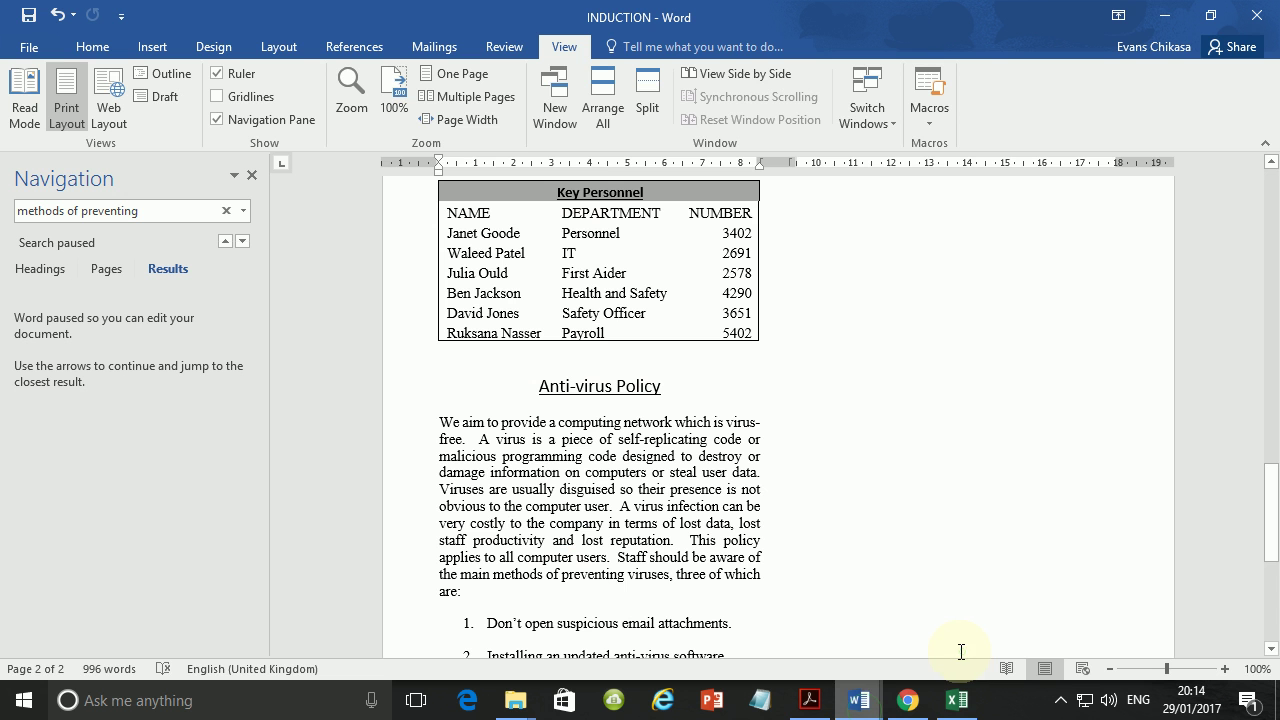
{"action": "scroll", "coordinate": [540, 495], "scroll_direction": "down", "scroll_amount": 6}
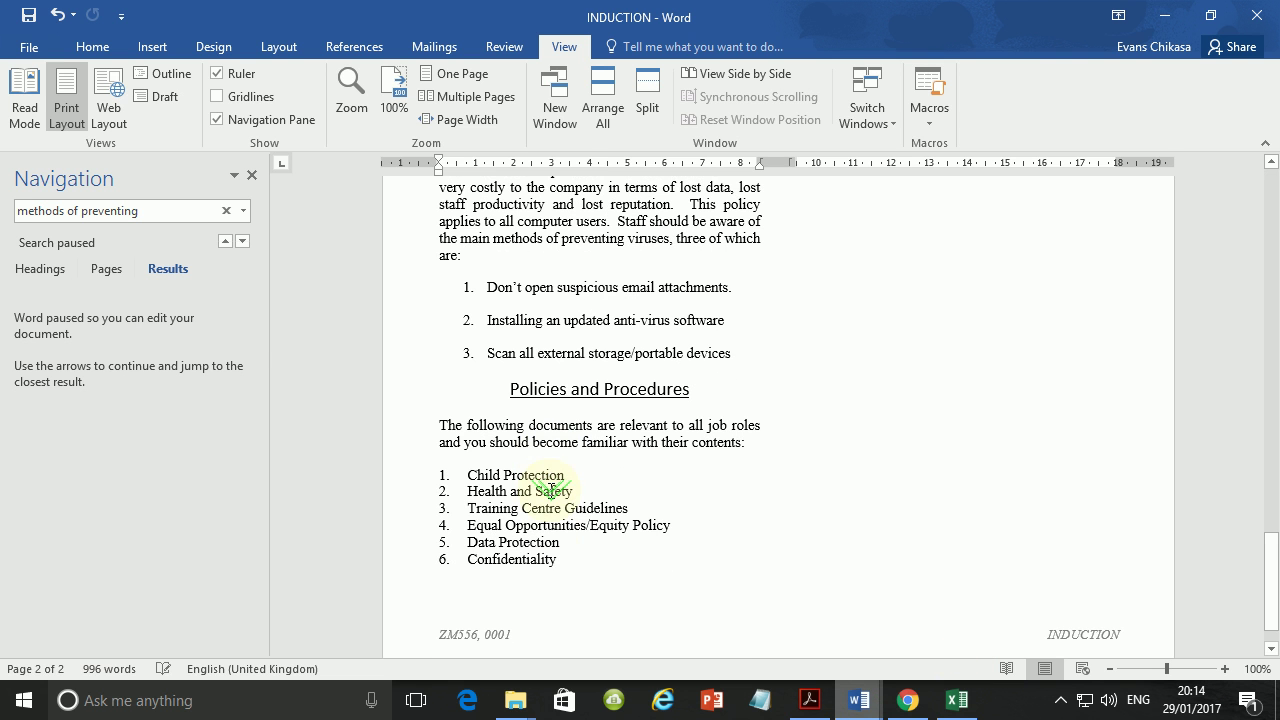
{"action": "left_click", "coordinate": [561, 561]}
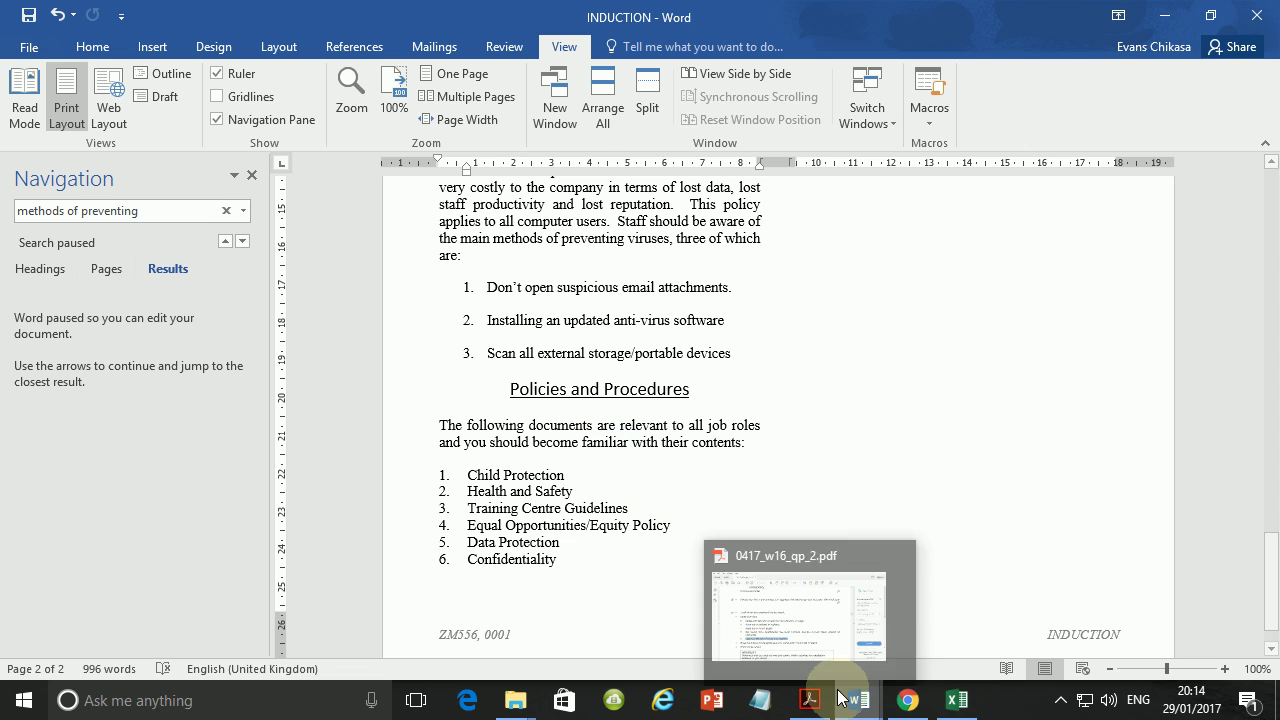
Step: Reread question 19 in the exam PDF, covering blank pages, widows and orphans, and the save and print instructions
{"action": "mouse_move", "coordinate": [908, 700]}
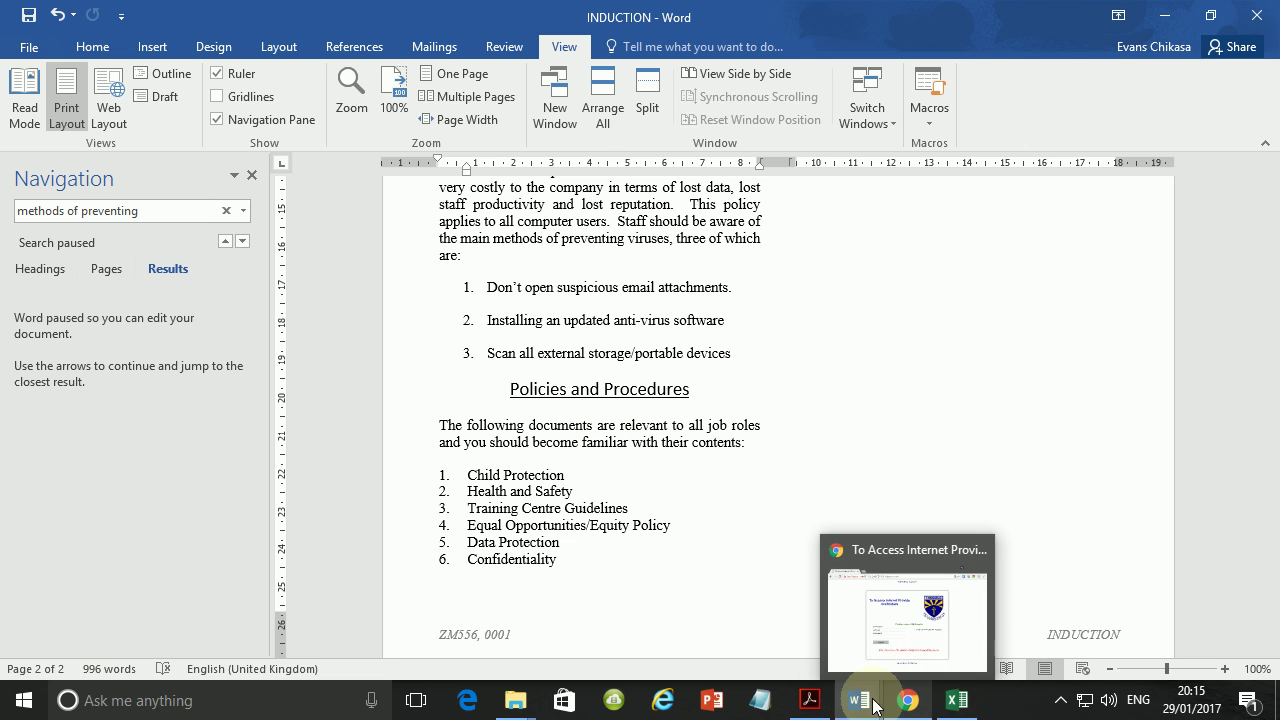
{"action": "left_click", "coordinate": [810, 700]}
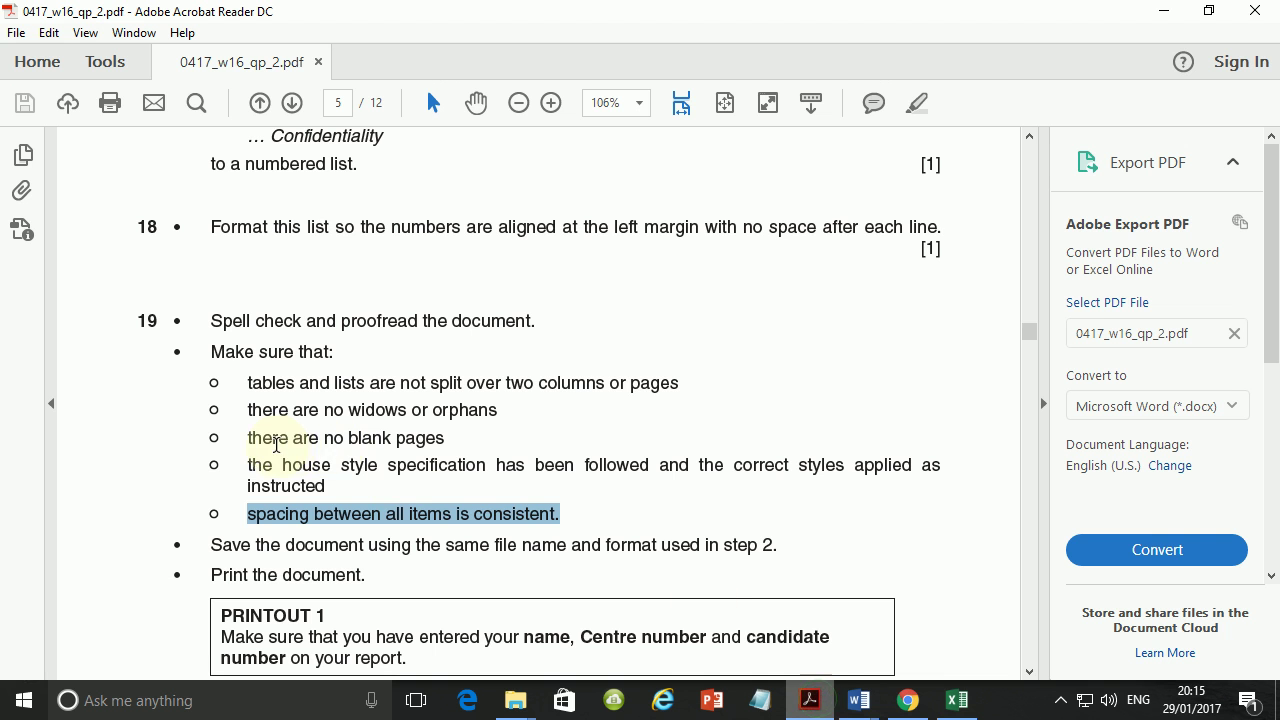
{"action": "left_click_drag", "start_coordinate": [248, 437], "coordinate": [446, 437]}
{"action": "left_click_drag", "start_coordinate": [321, 410], "coordinate": [407, 410]}
{"action": "left_click", "coordinate": [496, 410], "text": "shift"}
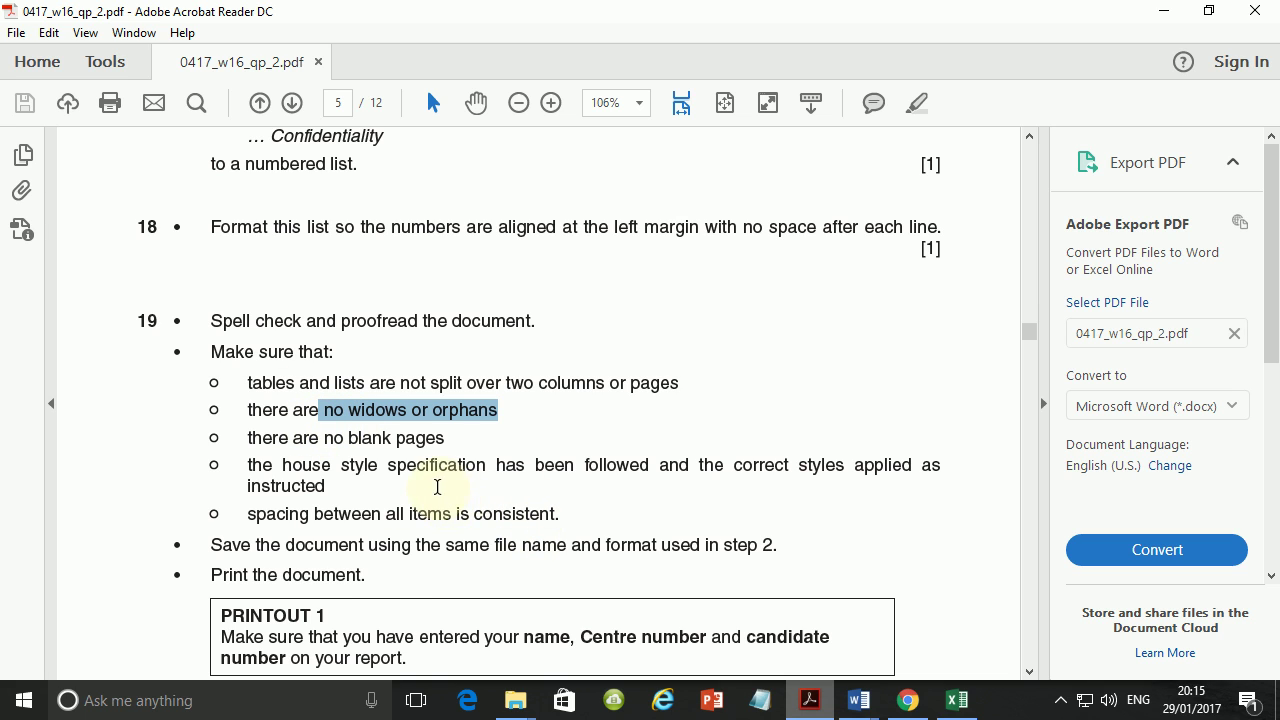
{"action": "scroll", "coordinate": [400, 494], "scroll_direction": "down", "scroll_amount": 2}
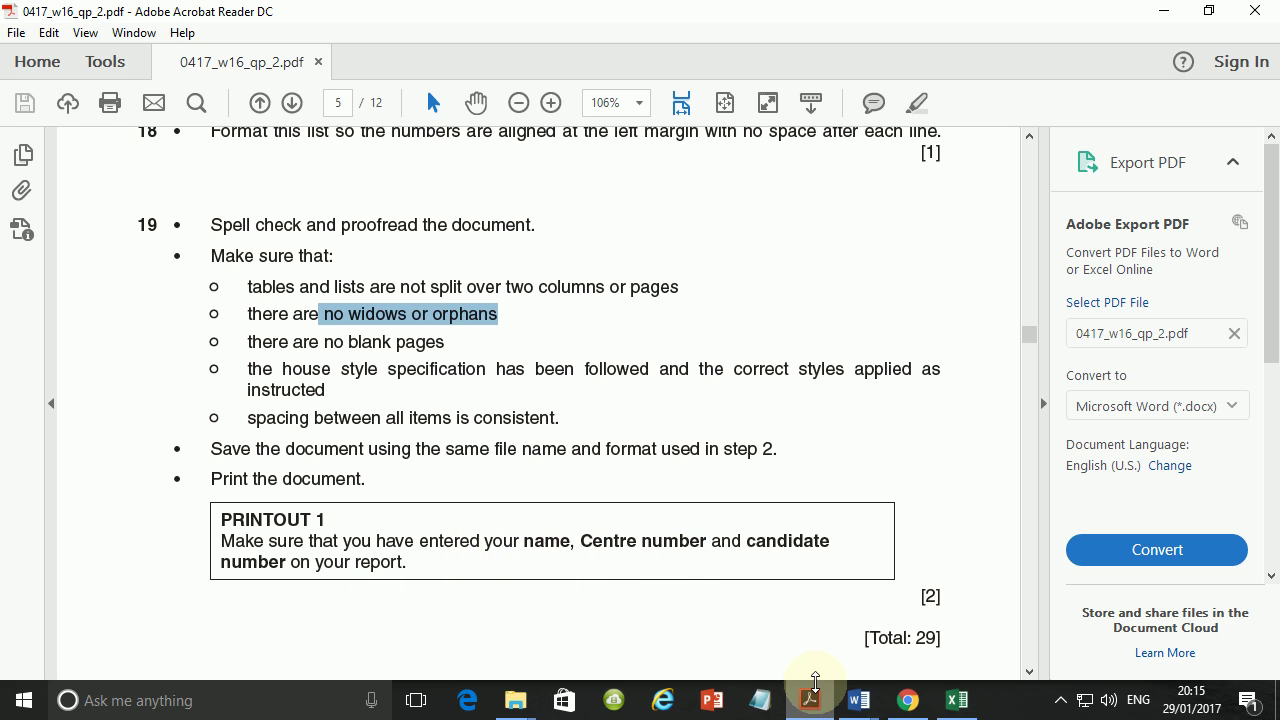
Step: Return to Word and save the document over the existing INDUCTION file in the 0417_w16_sf_02 folder as a Word Document
{"action": "left_click", "coordinate": [856, 698]}
{"action": "left_click", "coordinate": [952, 640]}
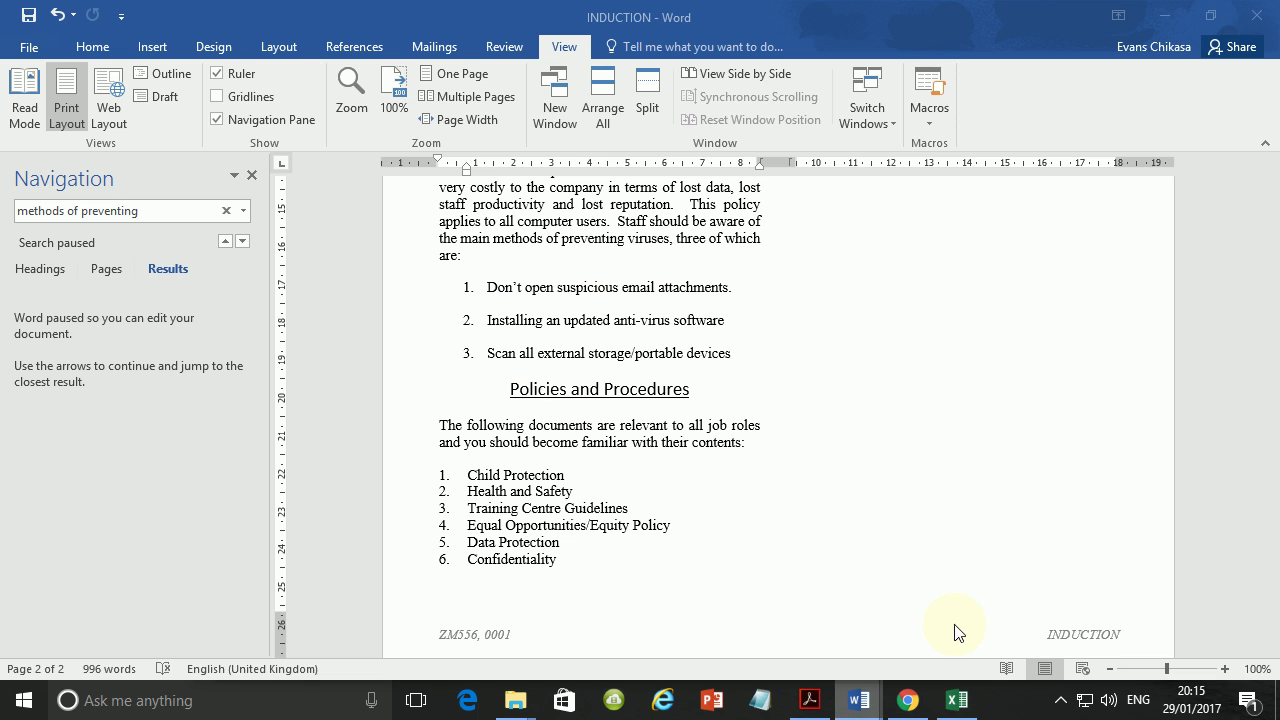
{"action": "left_click", "coordinate": [20, 30]}
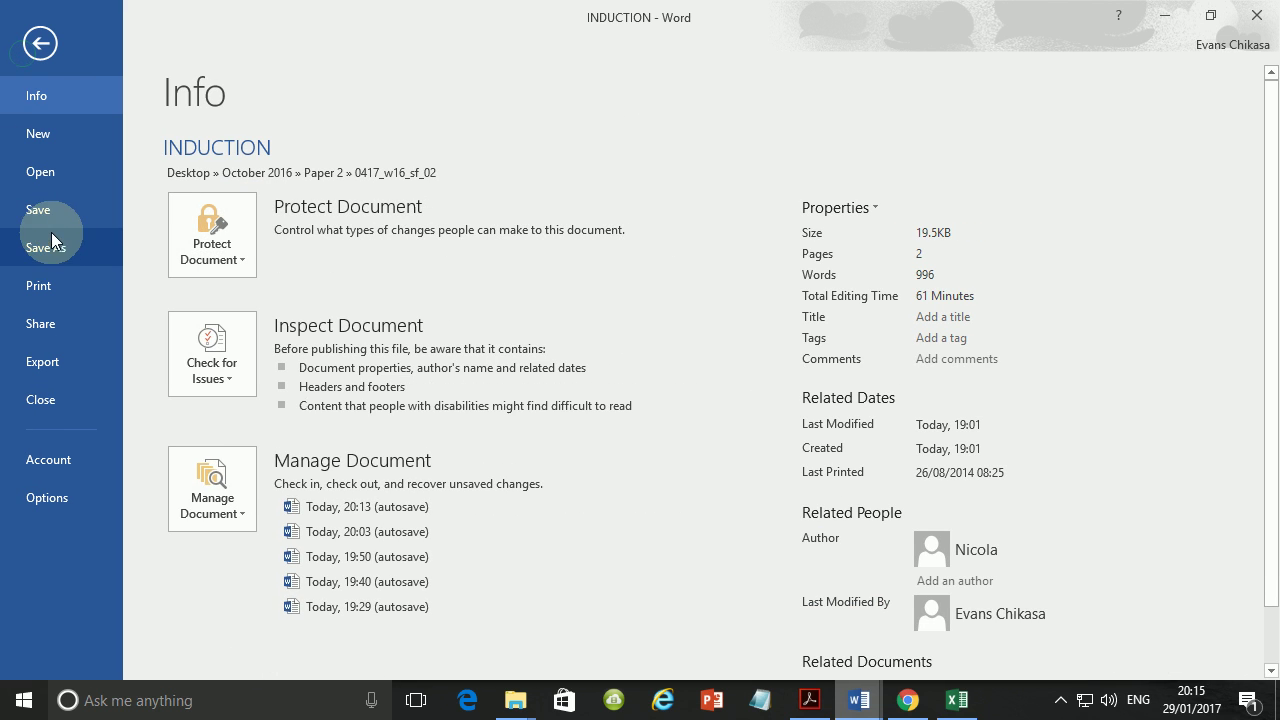
{"action": "left_click", "coordinate": [47, 250]}
{"action": "left_click", "coordinate": [623, 202]}
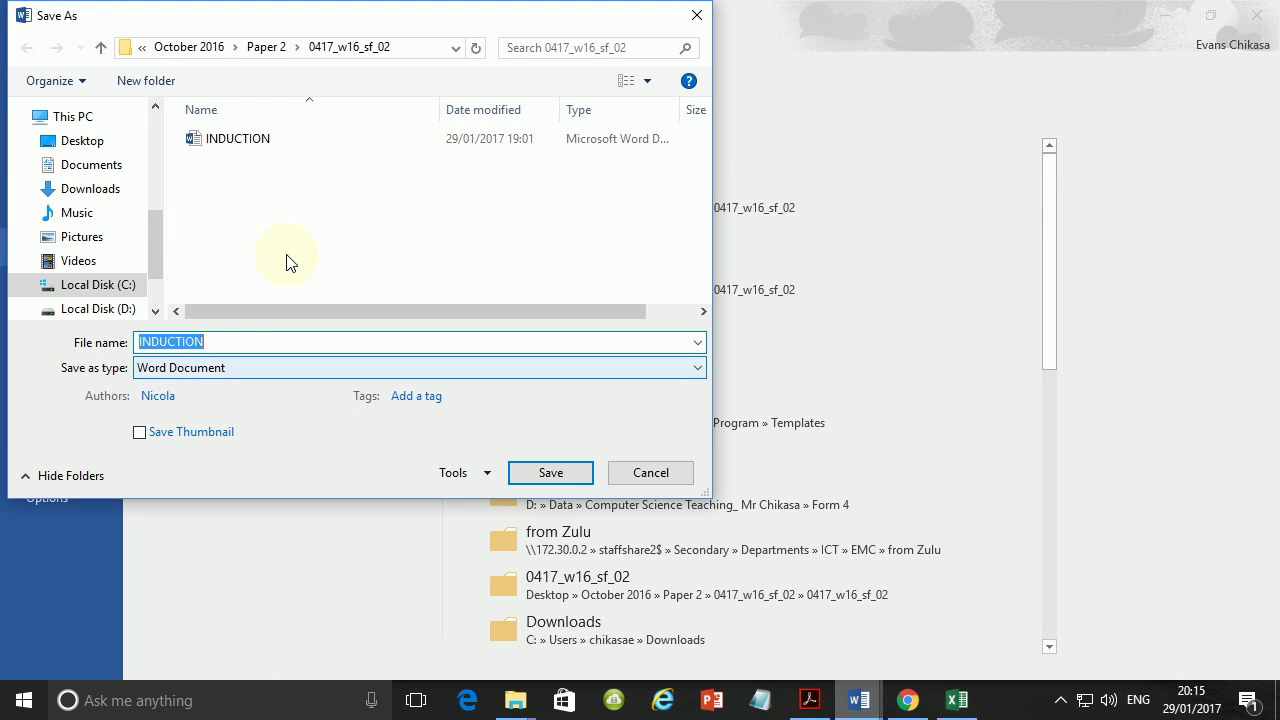
{"action": "left_click", "coordinate": [286, 143]}
{"action": "left_click", "coordinate": [522, 477]}
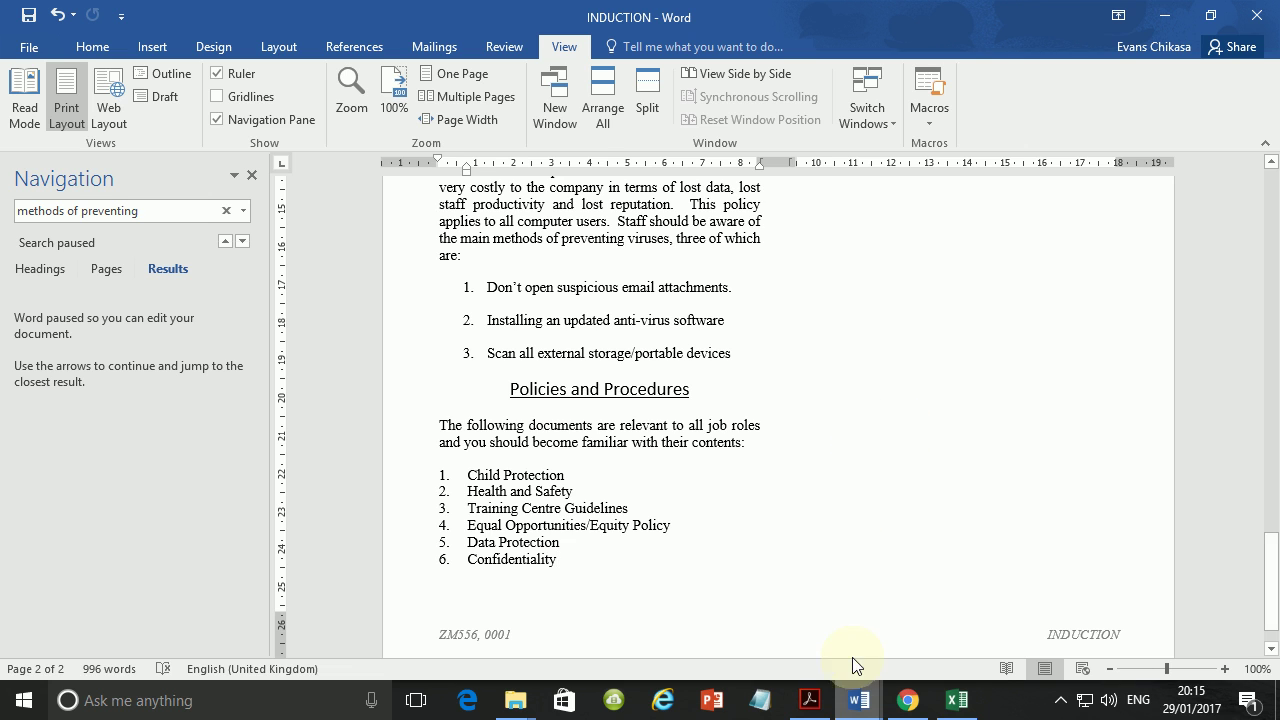
Step: Switch to the exam PDF and move past question 19 to question 20 of Task 3 – Database on page 6
{"action": "left_click", "coordinate": [810, 700]}
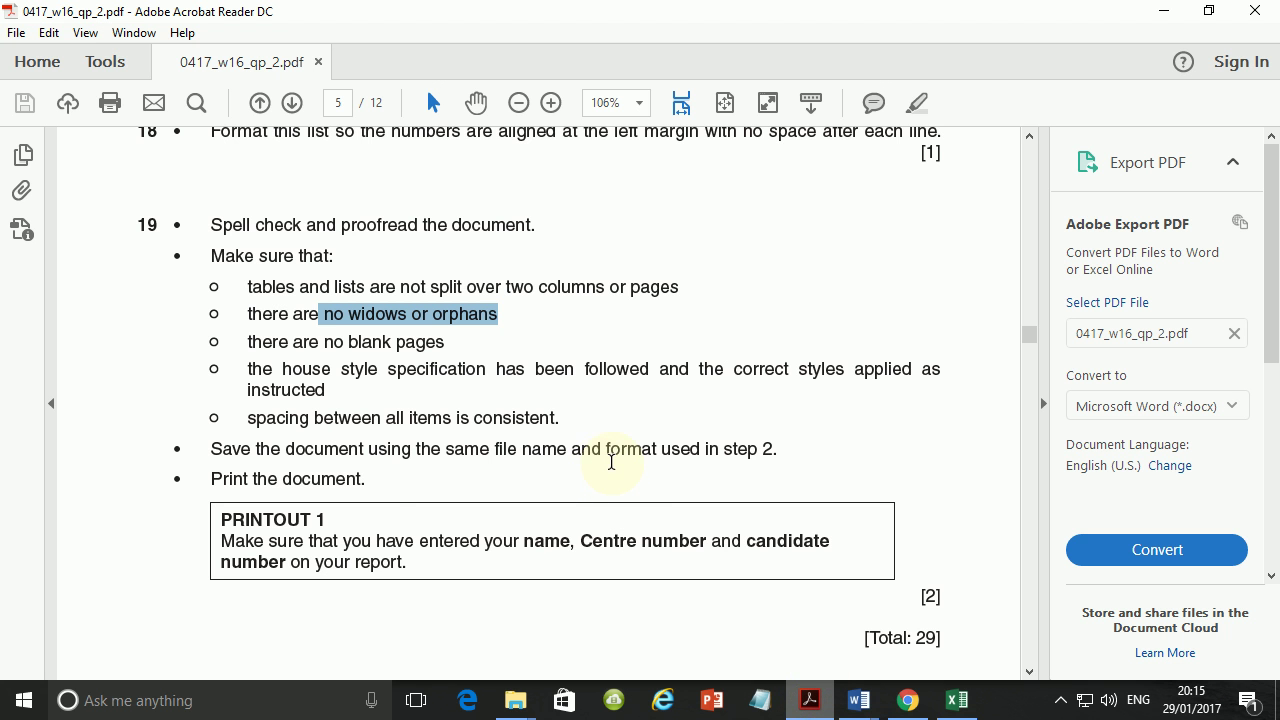
{"action": "scroll", "coordinate": [440, 418], "scroll_direction": "down", "scroll_amount": 10}
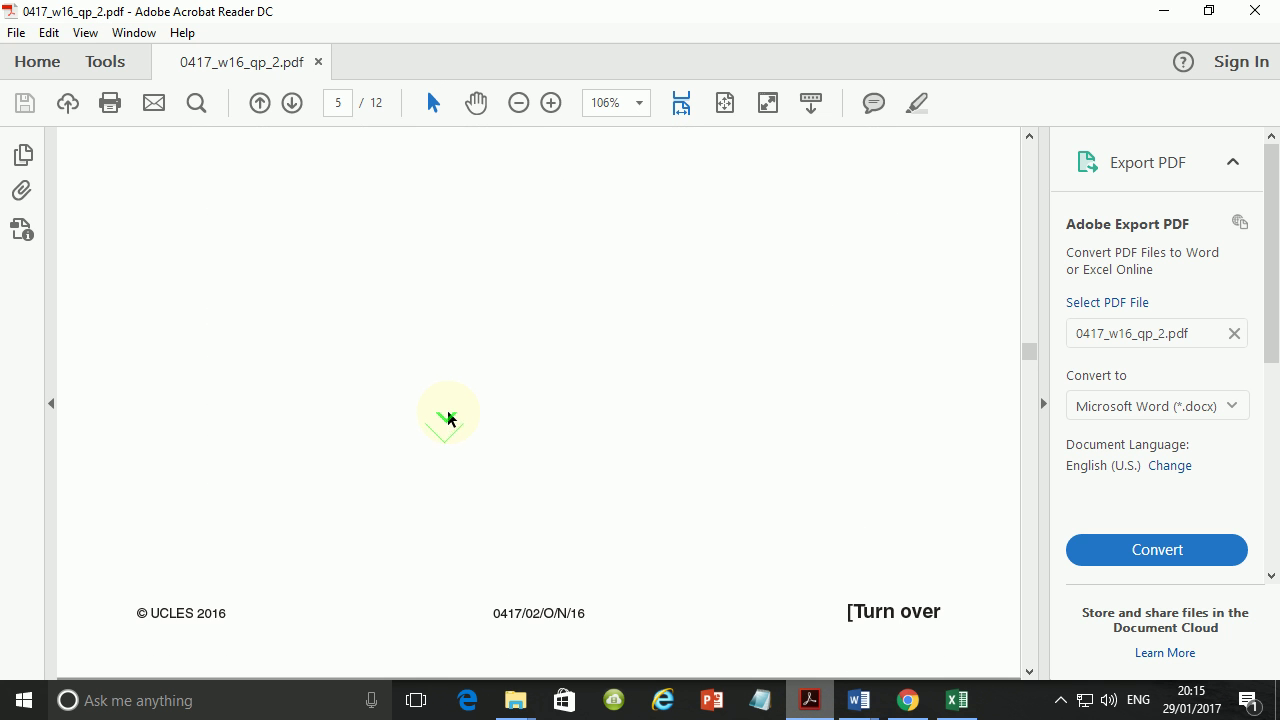
{"action": "scroll", "coordinate": [447, 418], "scroll_direction": "down", "scroll_amount": 10}
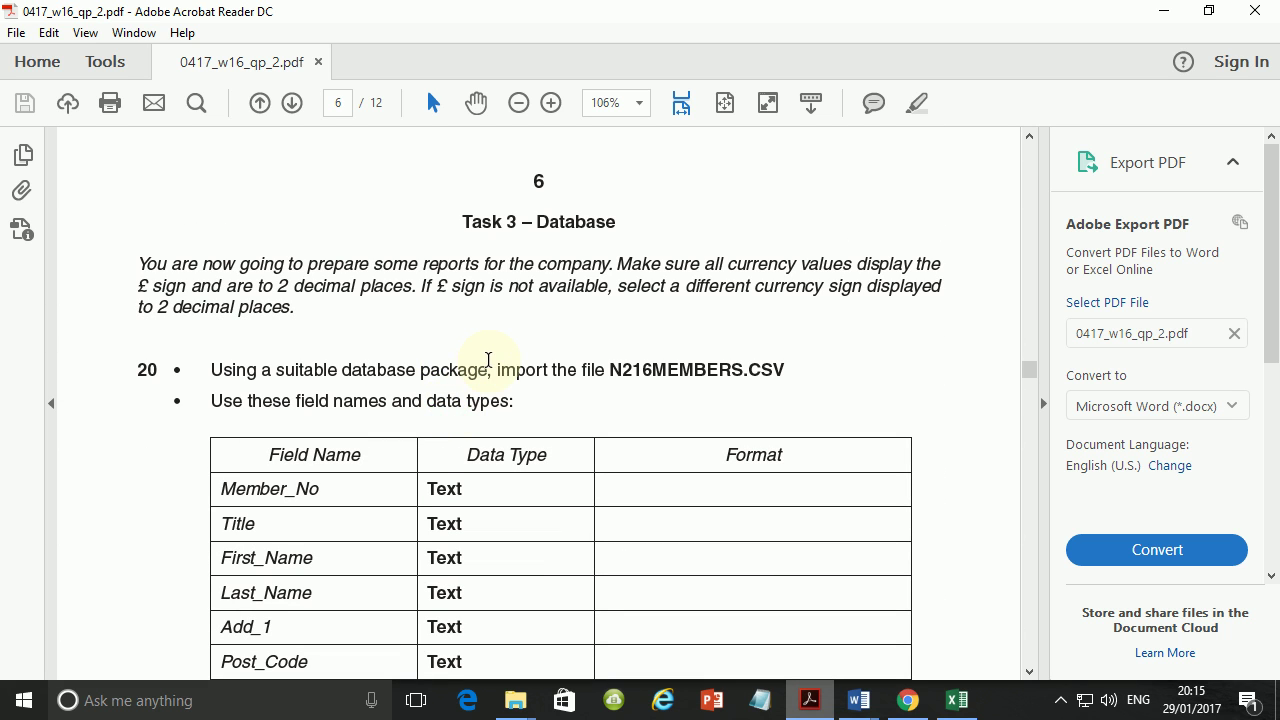